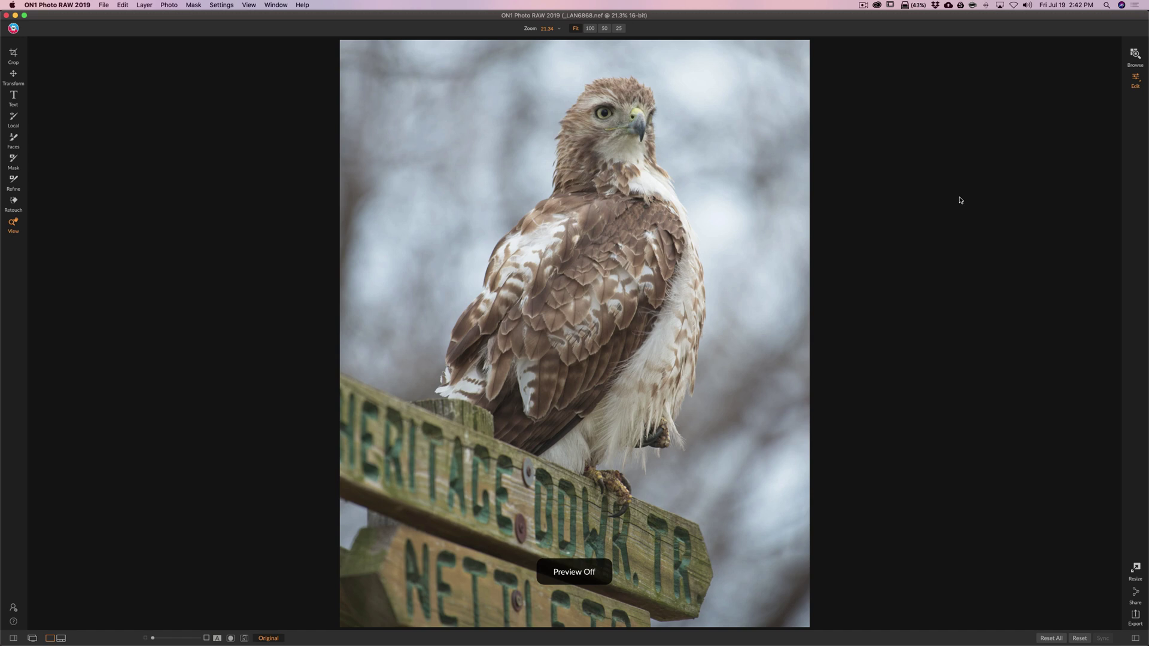
# Compare the hawk photo with and without its edits.
pyautogui.press('\\')
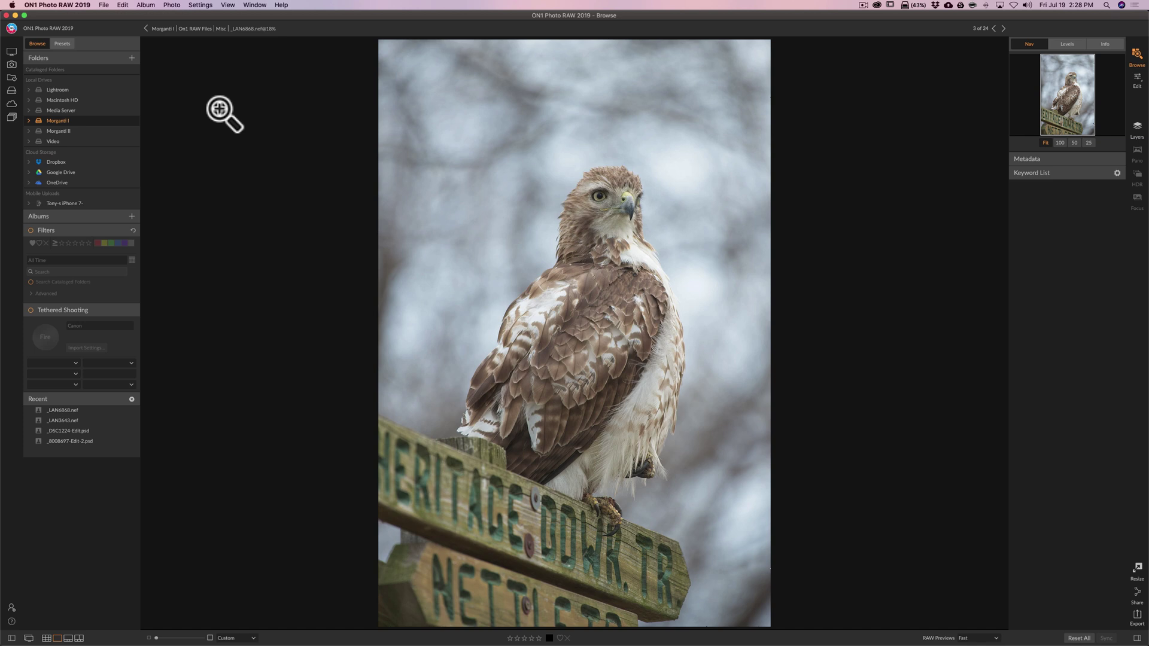
# Open the hawk photo for editing and crop it to 4x5 (8x10), shifting the image upward within the crop frame.
pyautogui.click(1137, 77)
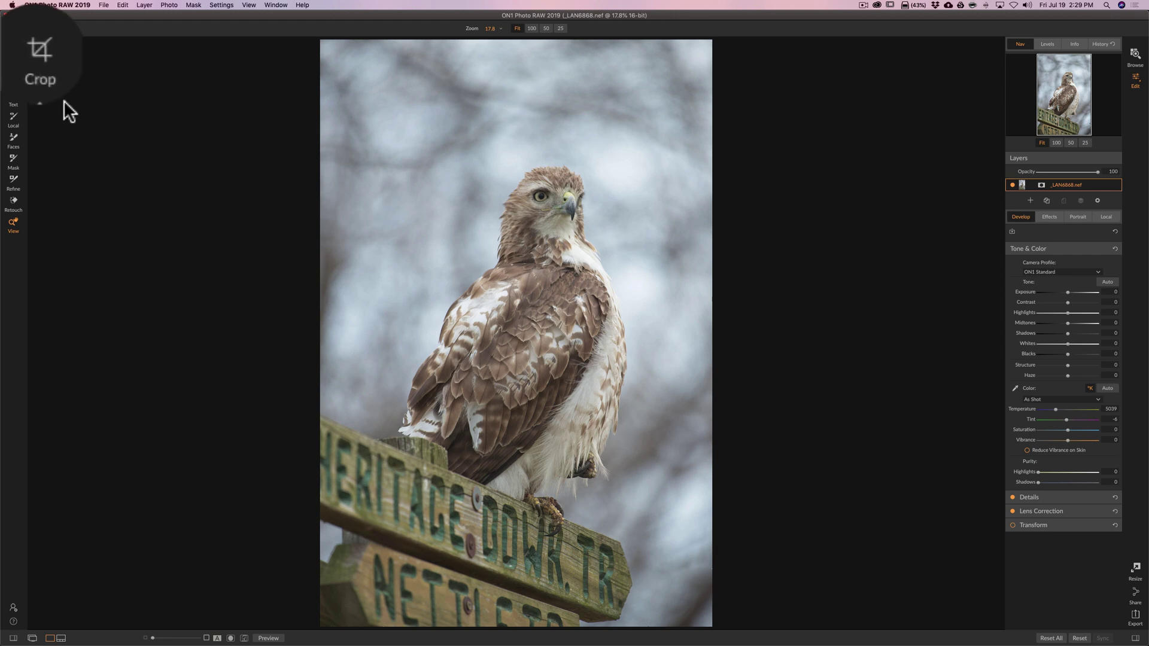
pyautogui.click(40, 50)
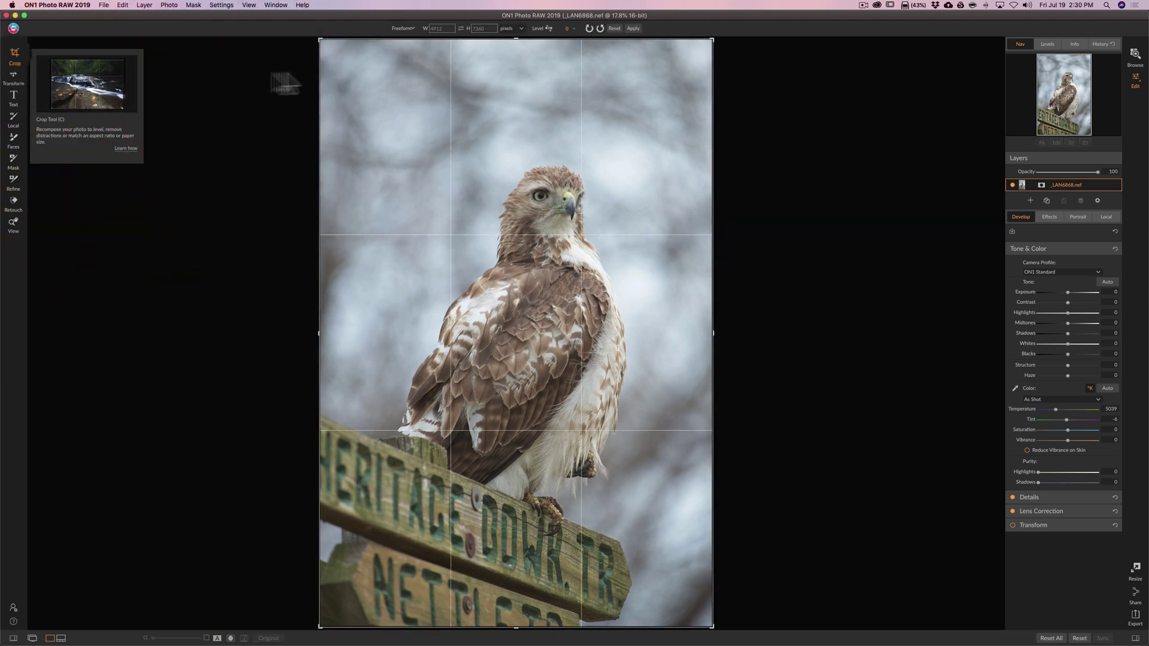
pyautogui.click(410, 28)
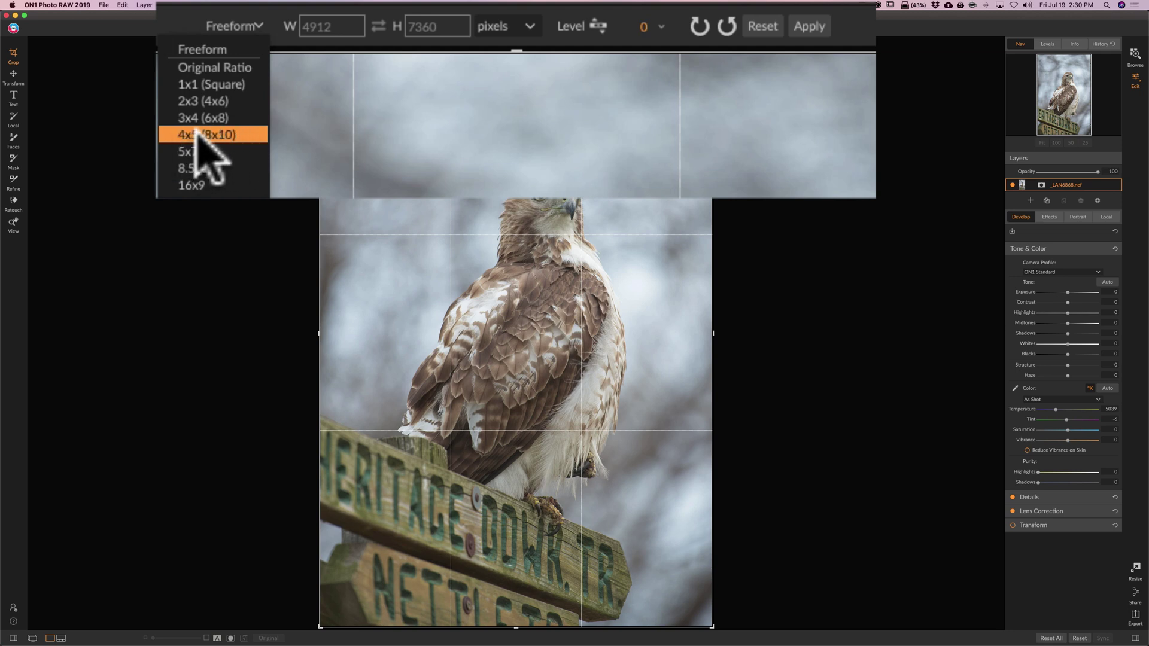
pyautogui.click(222, 133)
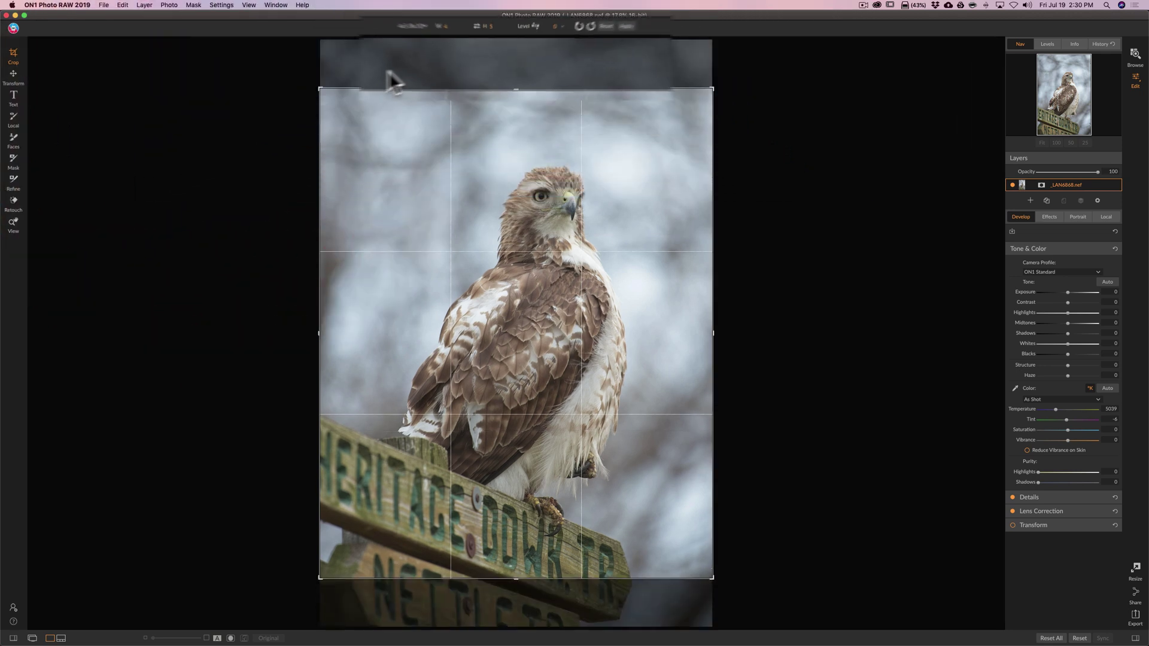
pyautogui.moveTo(519, 216); pyautogui.dragTo(522, 136)
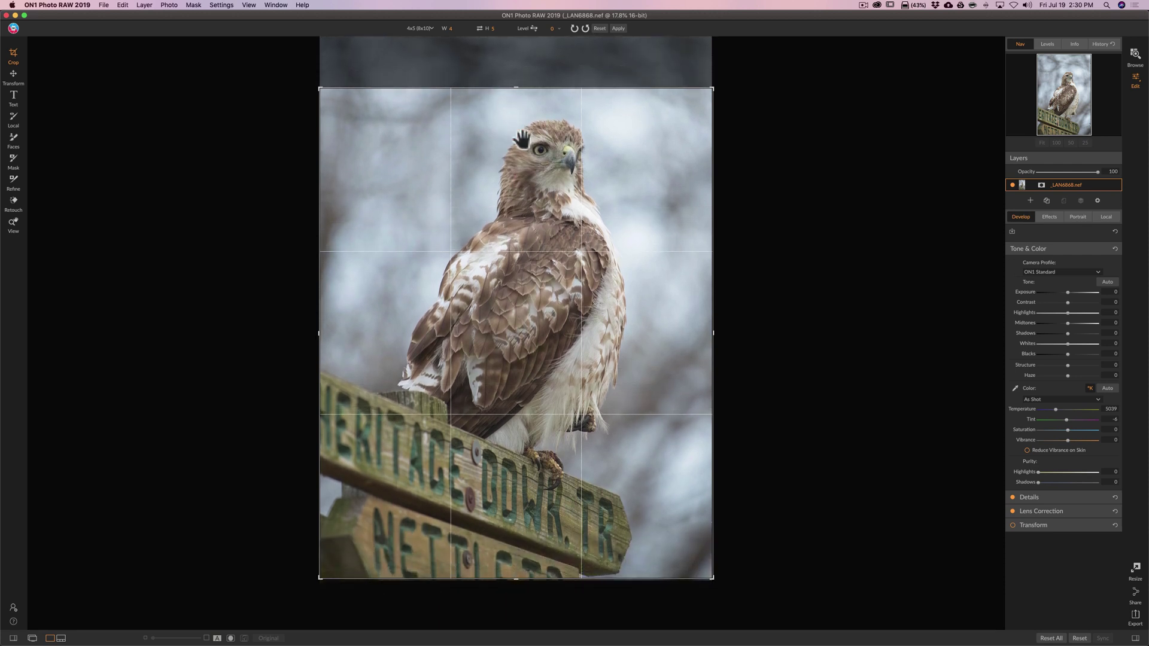
pyautogui.click(512, 129)
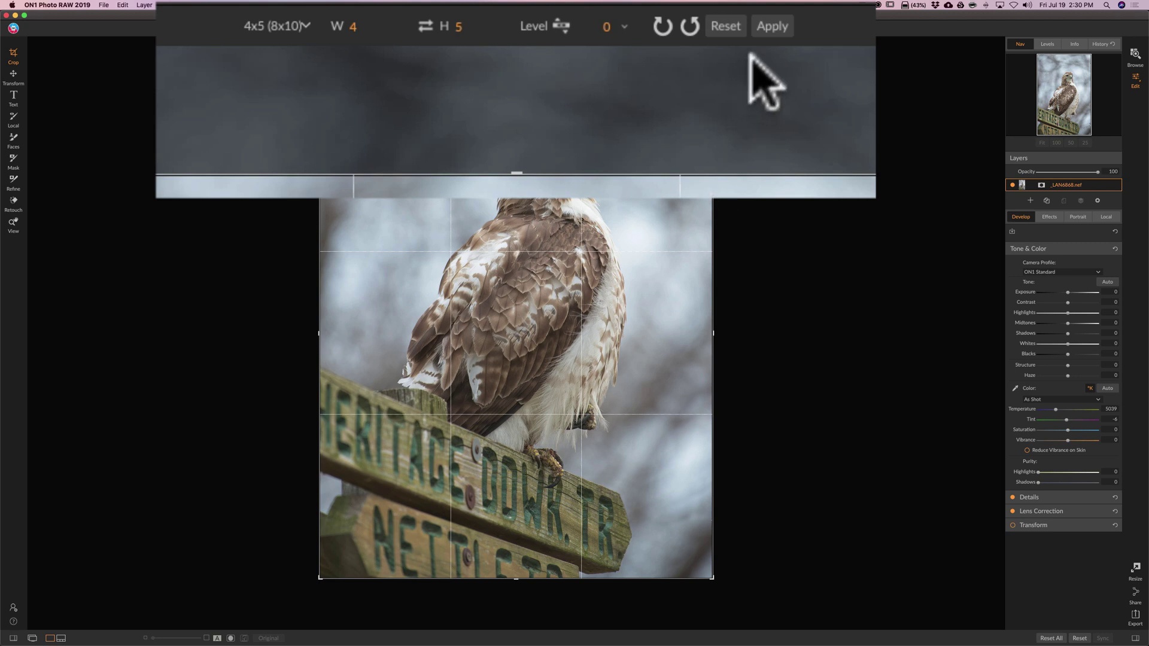
pyautogui.click(769, 27)
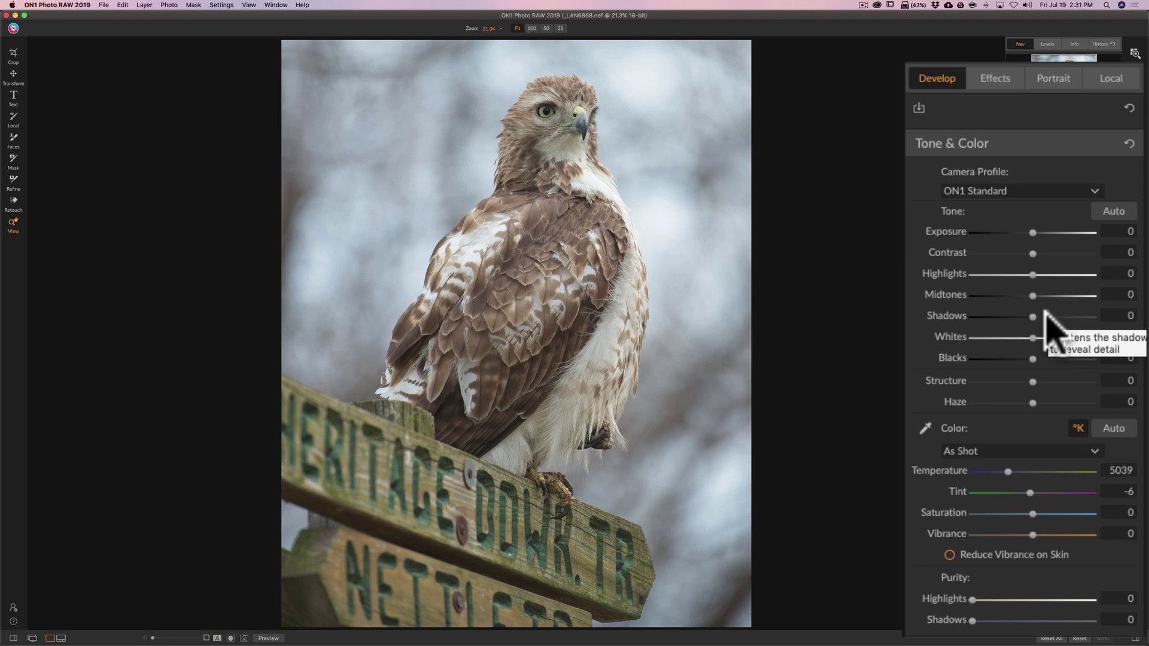
pyautogui.click(1032, 274)
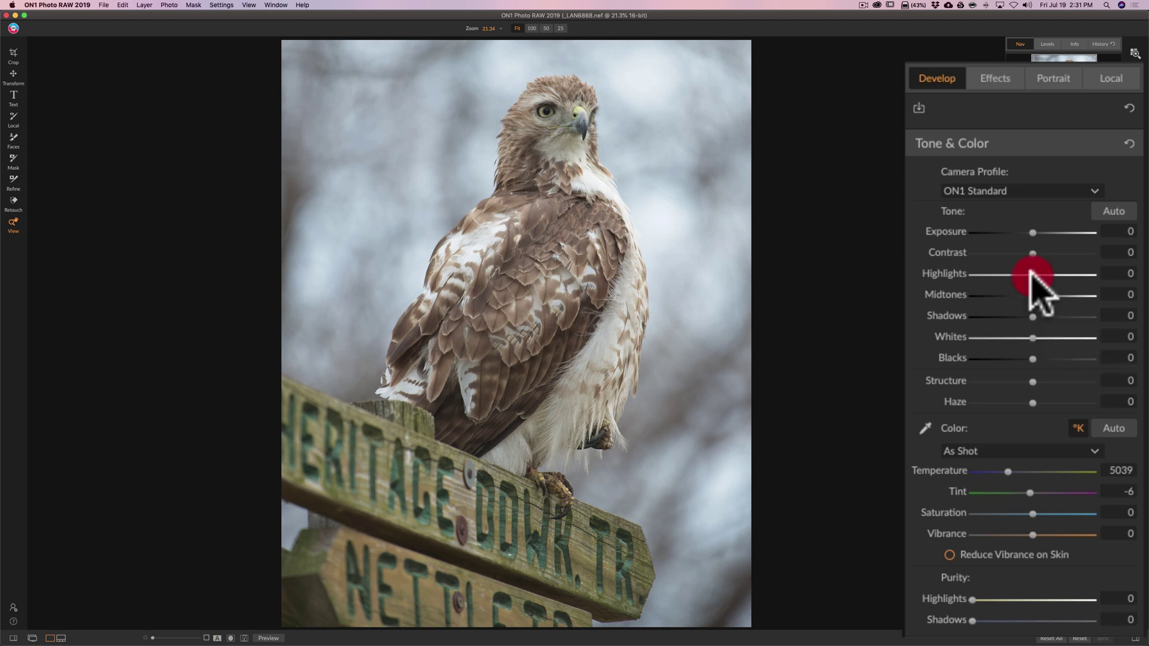
pyautogui.moveTo(1033, 275); pyautogui.dragTo(1004, 275)
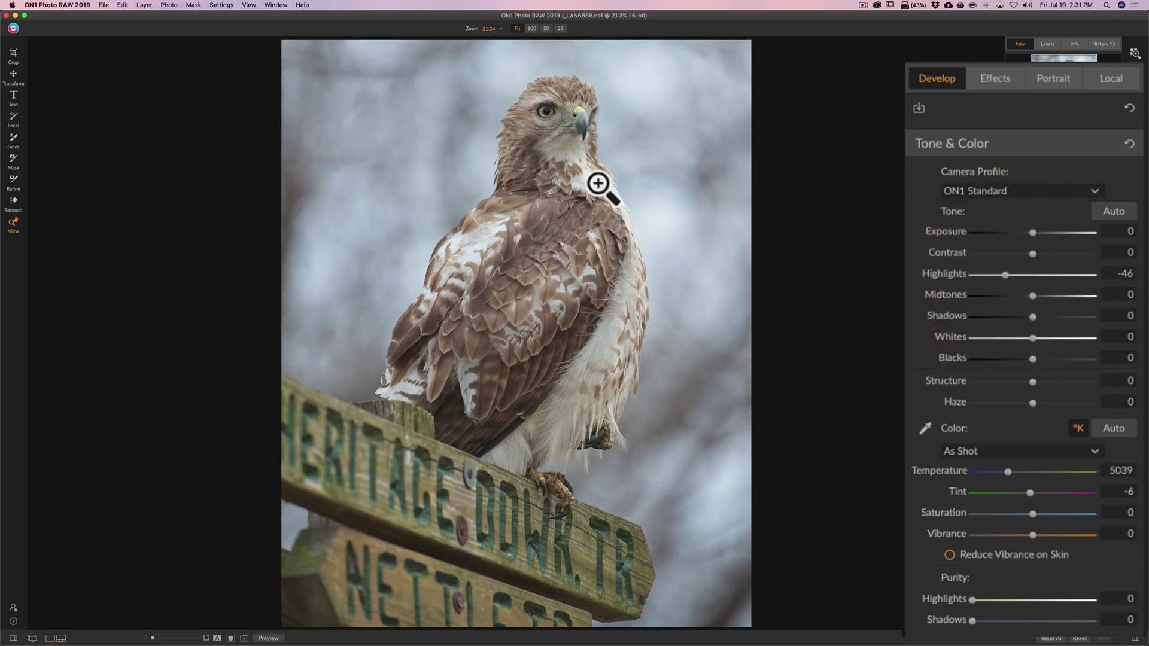
pyautogui.moveTo(1006, 275); pyautogui.dragTo(1021, 274)
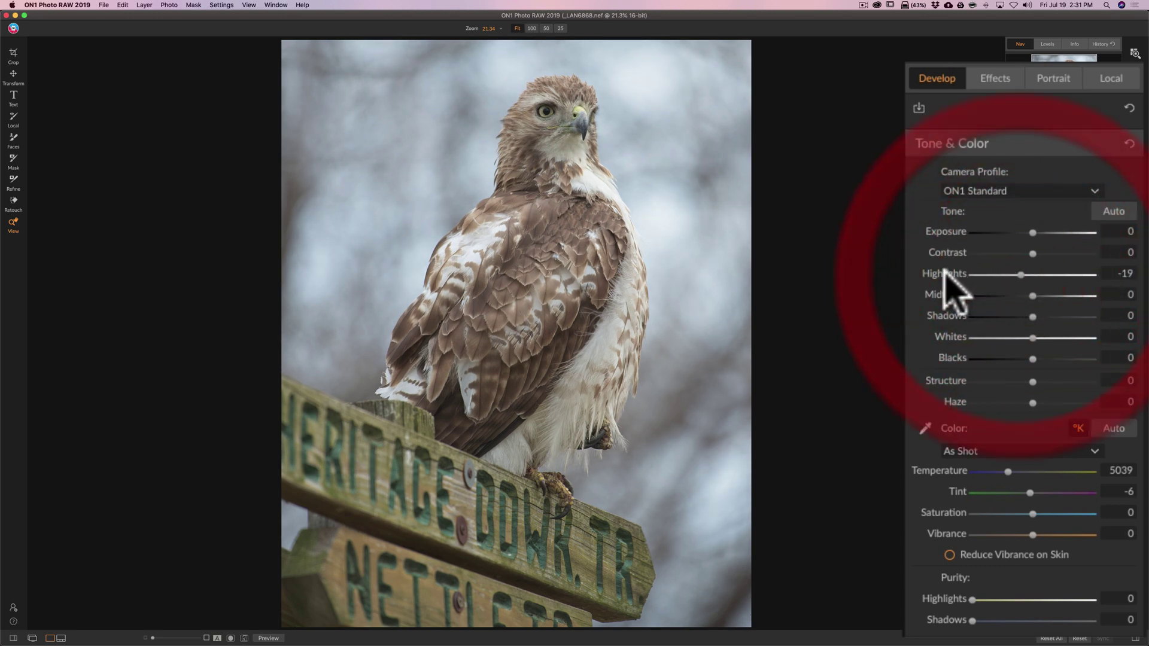
pyautogui.doubleClick(946, 273)
# Lower the Highlights to -100 while checking the white feathers at 100% zoom, and keep the Shadows at 0.
pyautogui.click(595, 182)
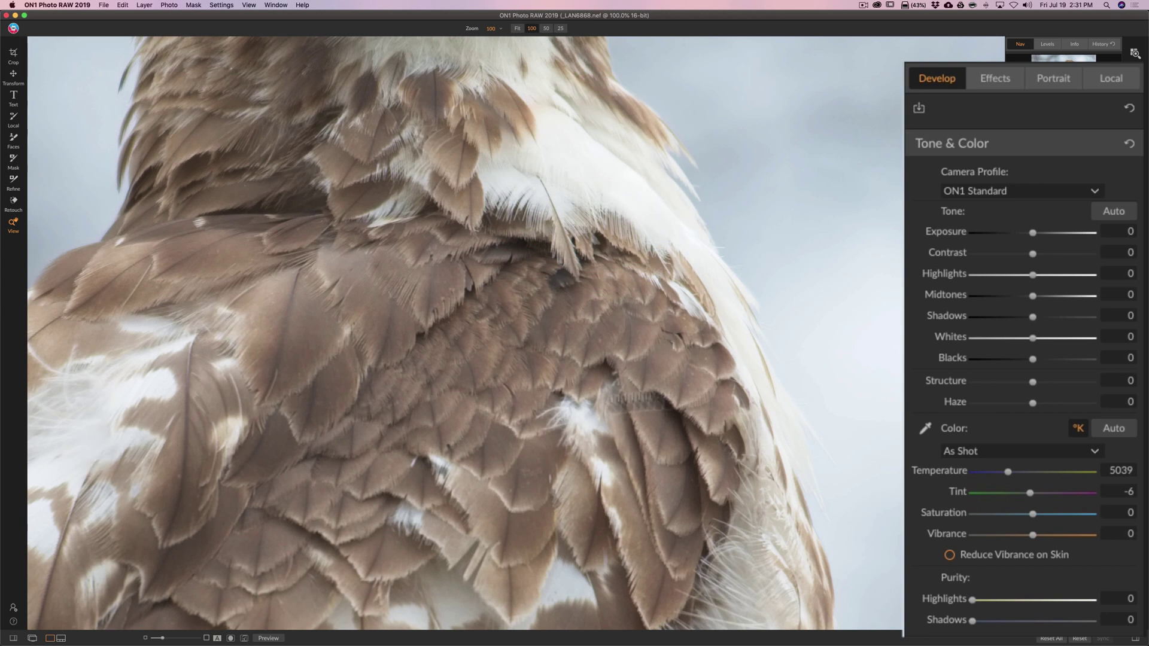
pyautogui.click(1031, 277)
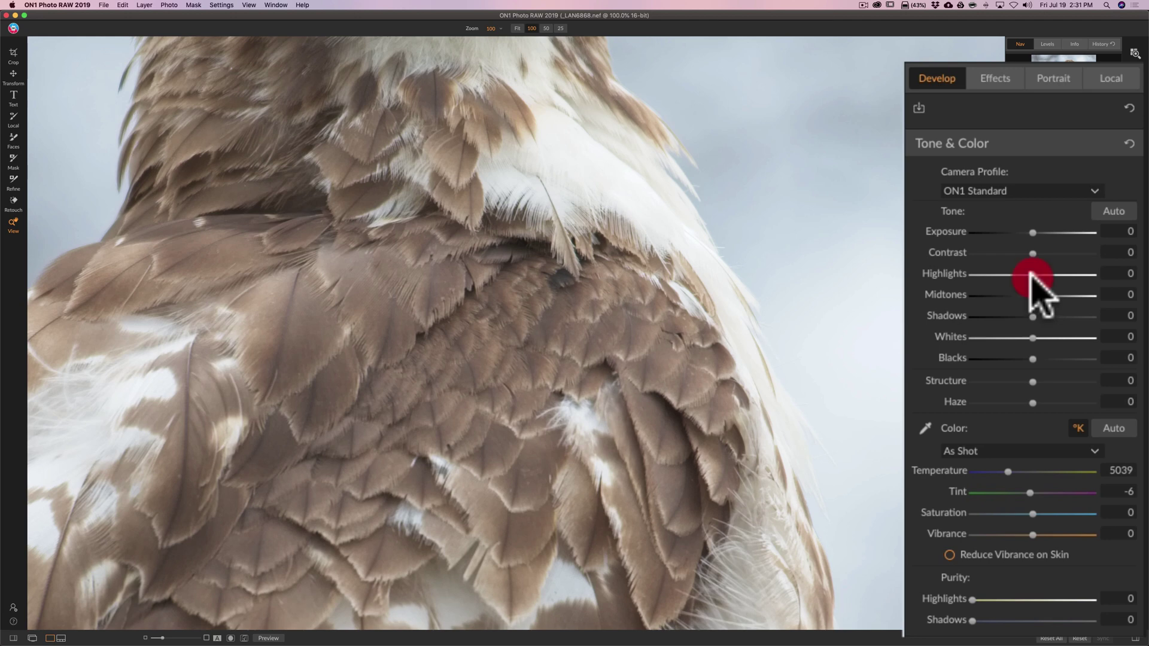
pyautogui.moveTo(1031, 276); pyautogui.dragTo(970, 276)
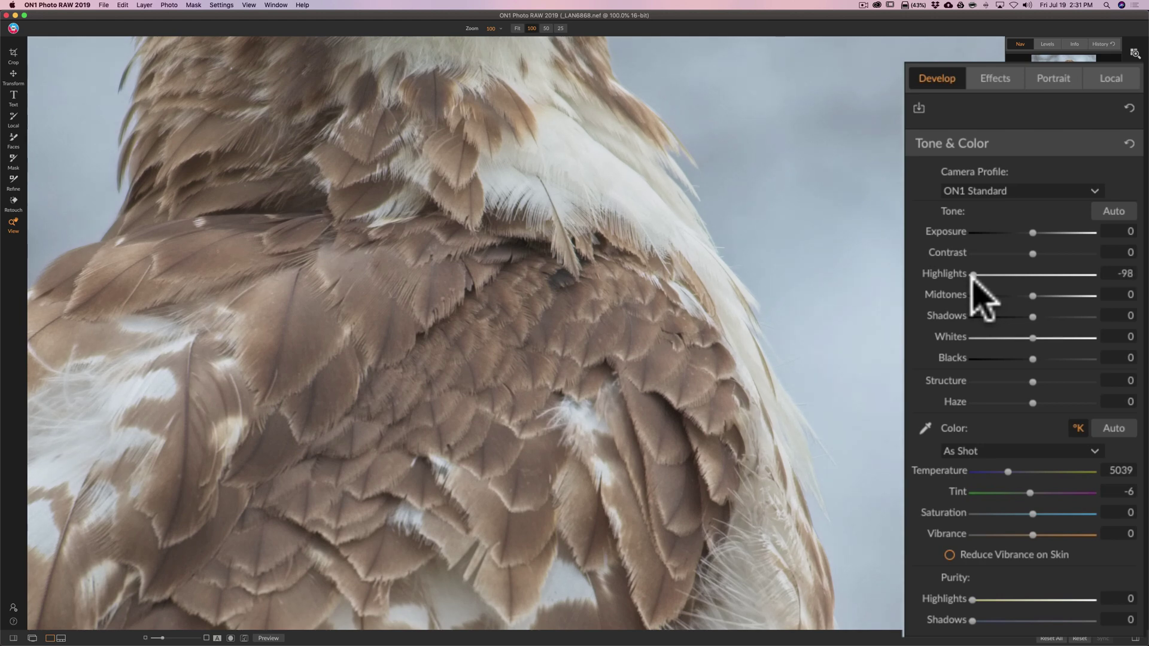
pyautogui.click(591, 243)
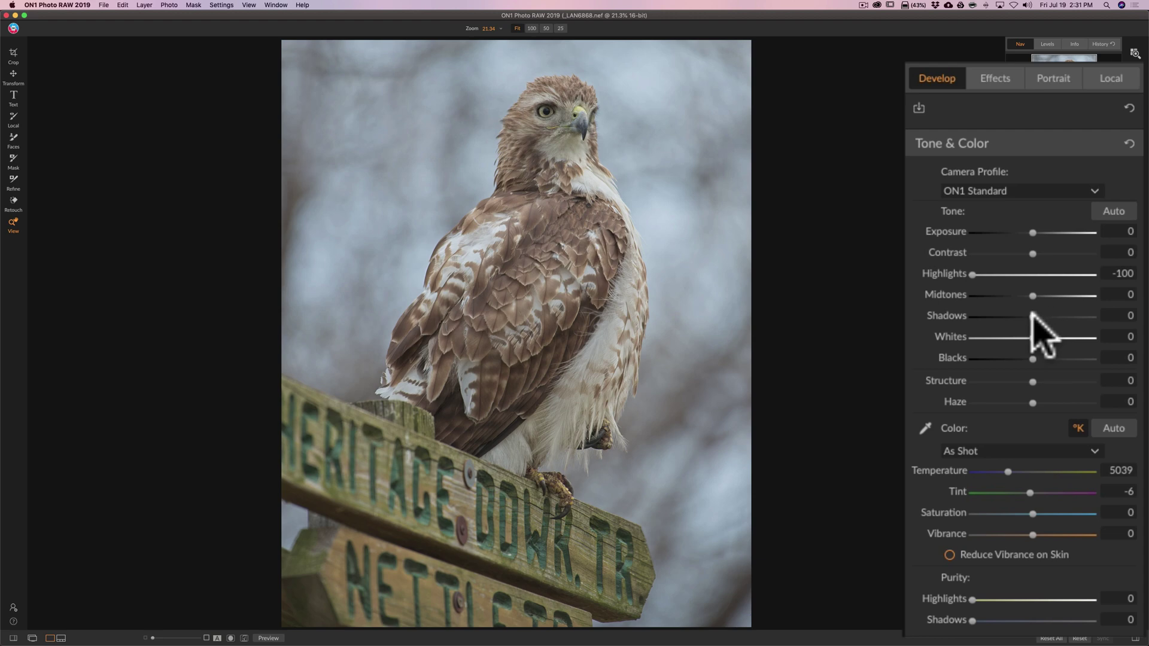
pyautogui.moveTo(1032, 315); pyautogui.dragTo(1022, 315)
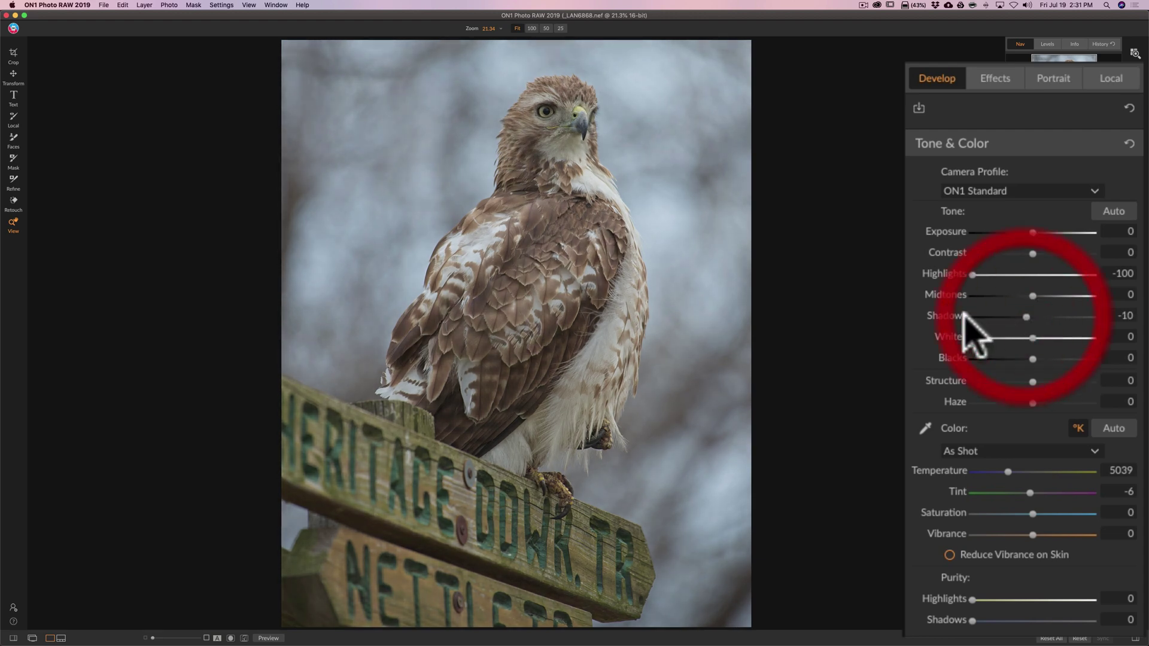
pyautogui.doubleClick(945, 315)
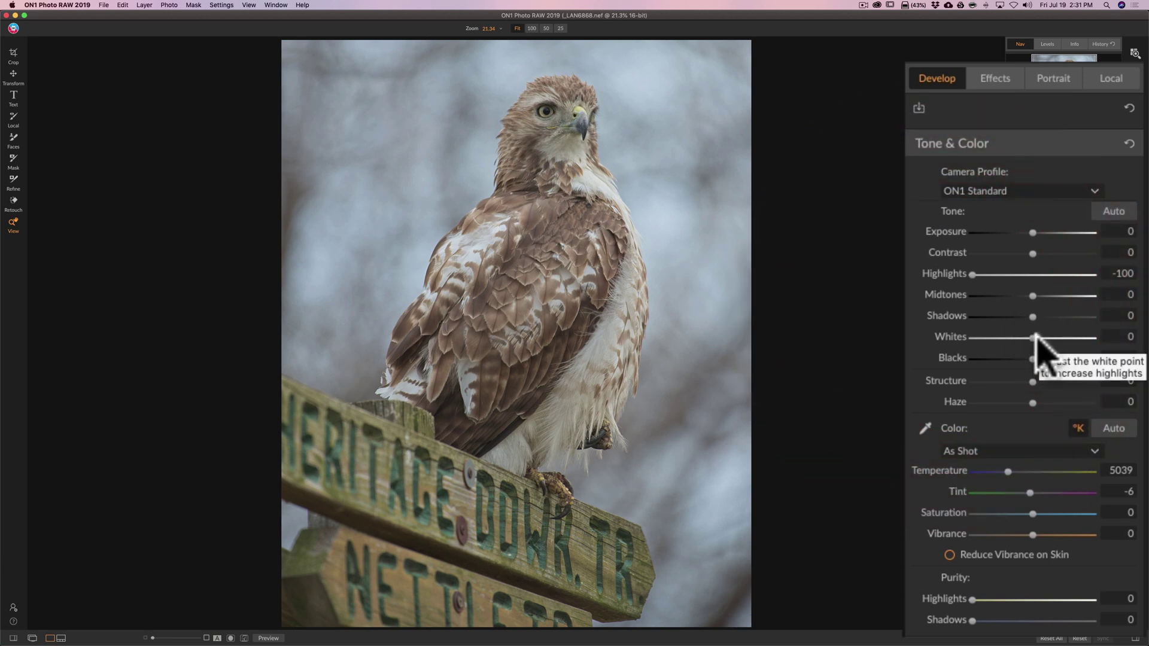
# Set the white and black points using the clipping preview, with Whites at 11 and Blacks at -16.
pyautogui.press('j')
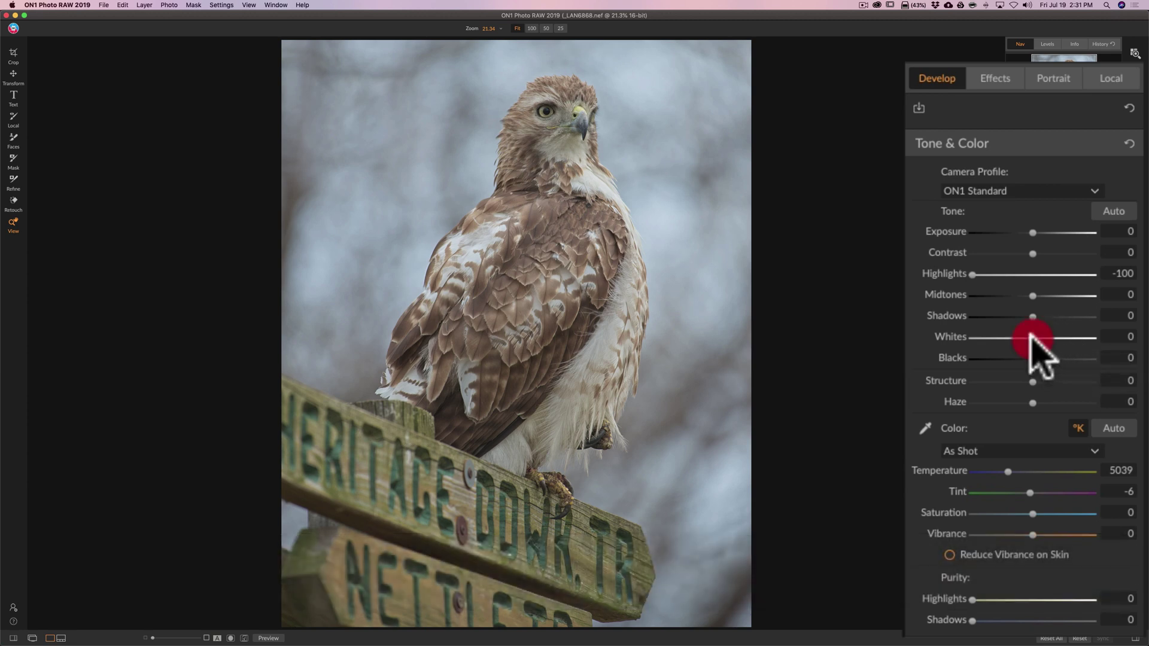
pyautogui.moveTo(1032, 338)
pyautogui.mouseDown()
pyautogui.moveTo(1088, 339)
pyautogui.moveTo(1040, 339)
pyautogui.mouseUp()
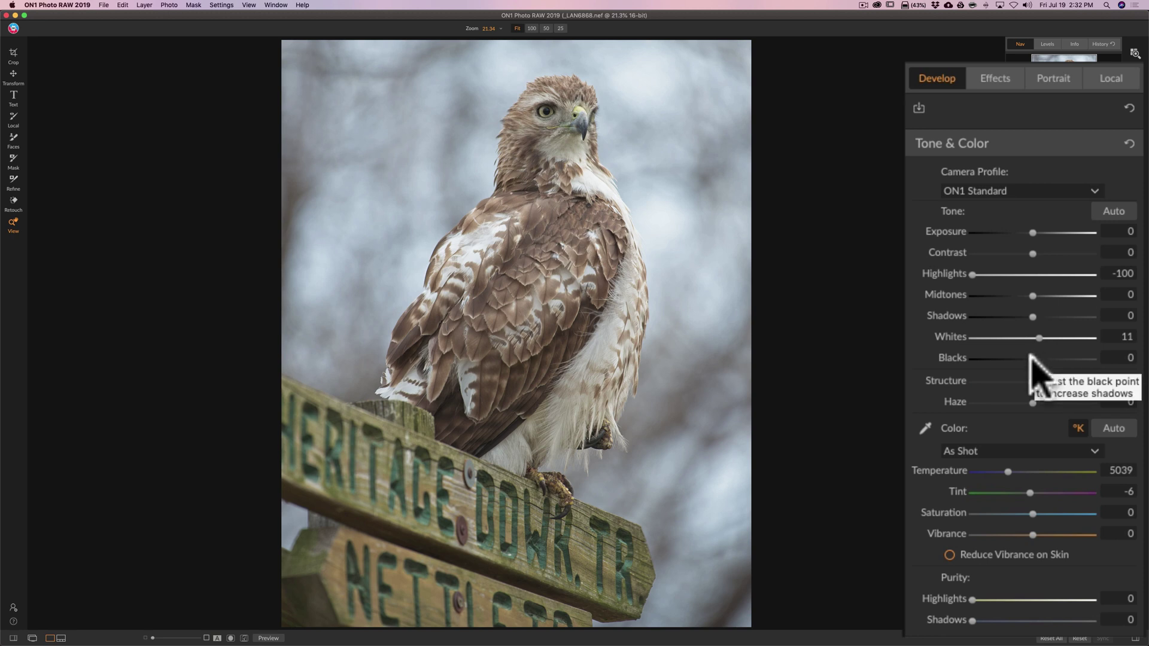
pyautogui.press('j')
pyautogui.click(1034, 359)
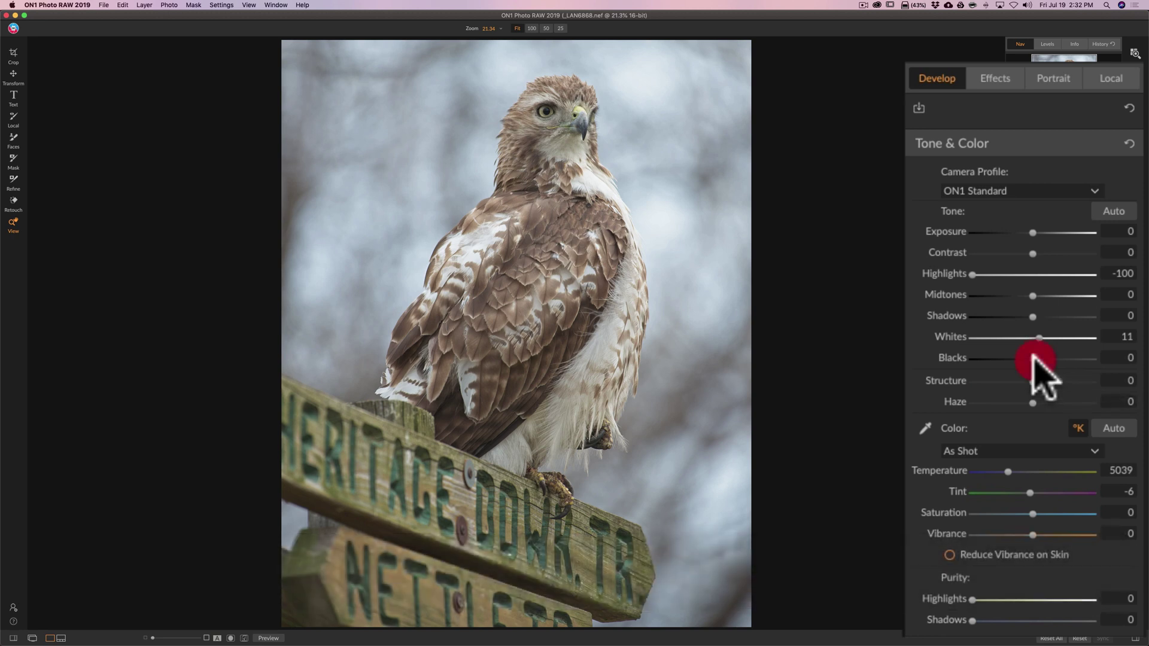
pyautogui.moveTo(1034, 359)
pyautogui.mouseDown()
pyautogui.moveTo(1003, 359)
pyautogui.moveTo(1025, 359)
pyautogui.mouseUp()
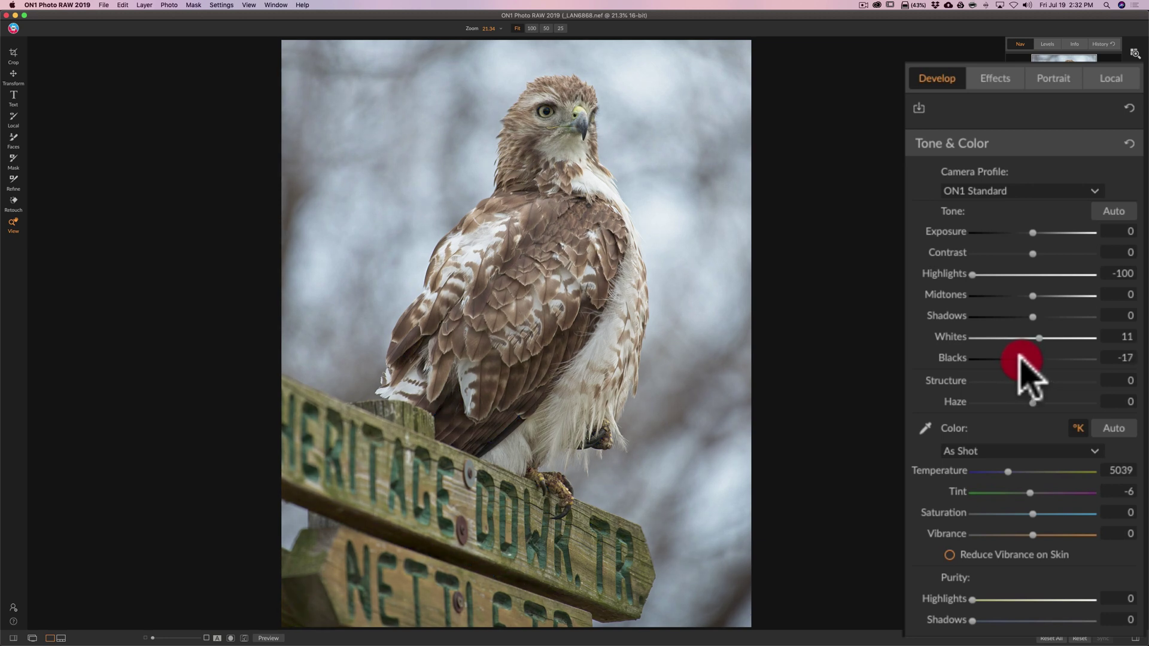
pyautogui.moveTo(1016, 359)
pyautogui.mouseDown()
pyautogui.moveTo(995, 359)
pyautogui.moveTo(1020, 358)
pyautogui.mouseUp()
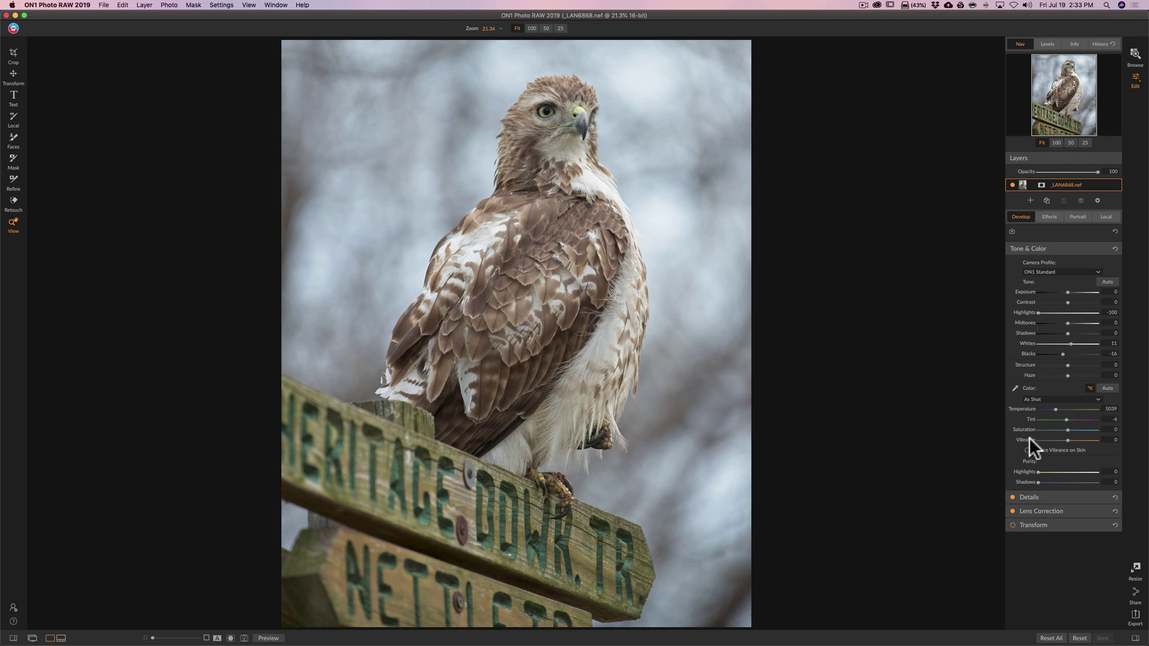
# Turn off the Details adjustments and review the Lens Correction profile settings.
pyautogui.click(1065, 248)
pyautogui.click(1066, 262)
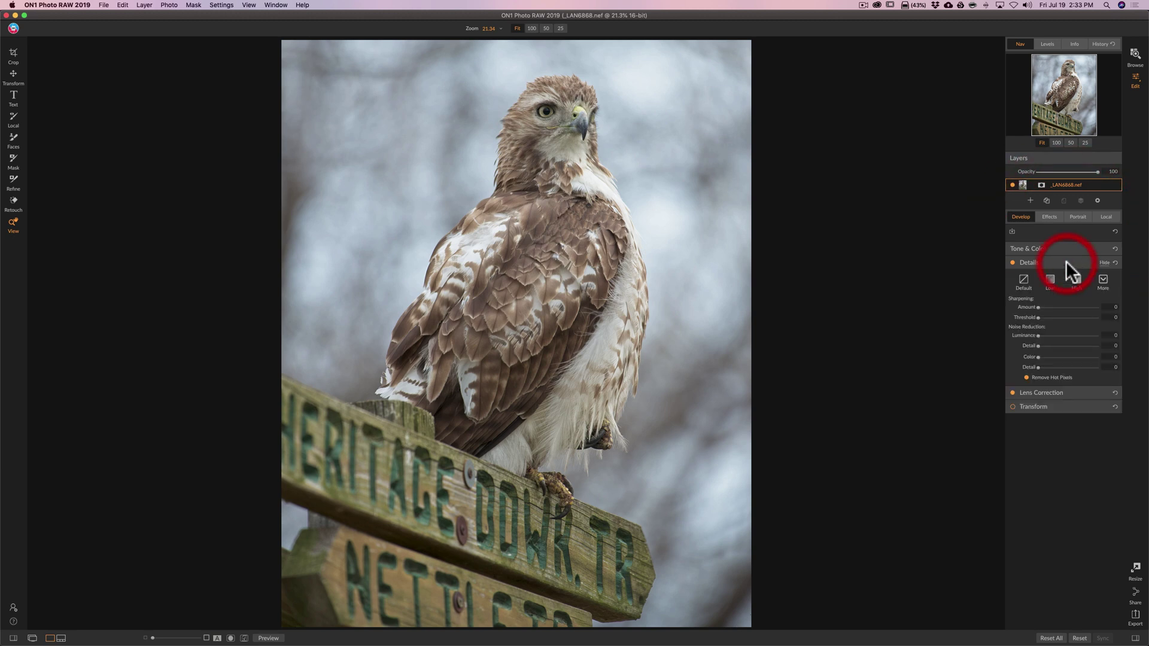
pyautogui.click(1012, 262)
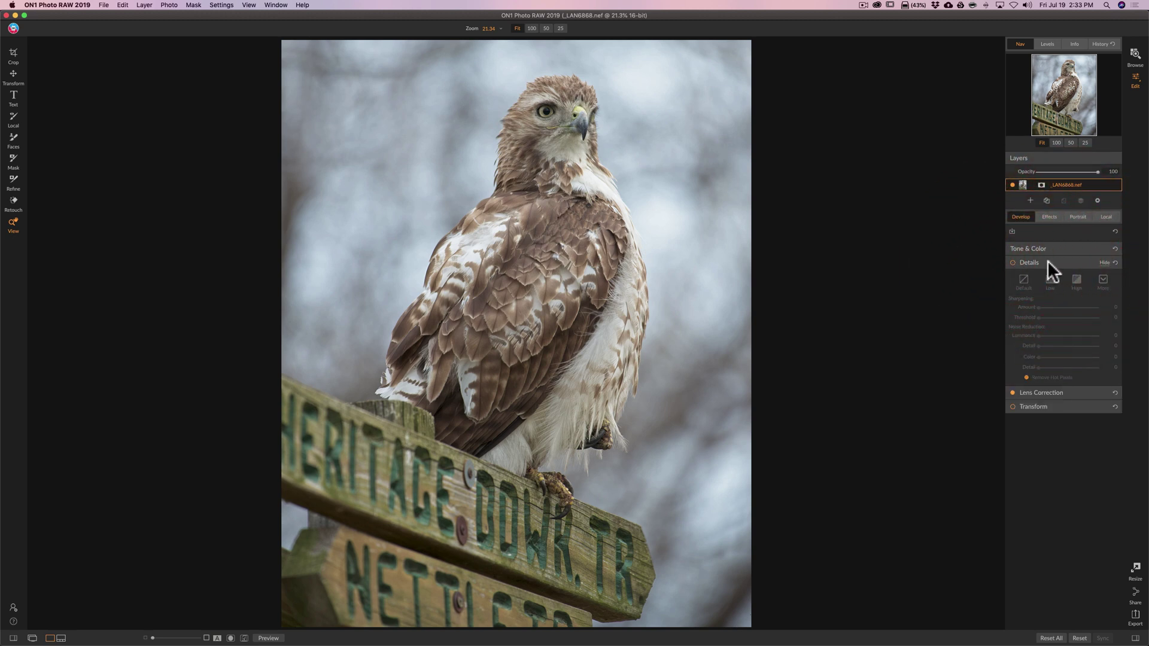
pyautogui.click(1056, 260)
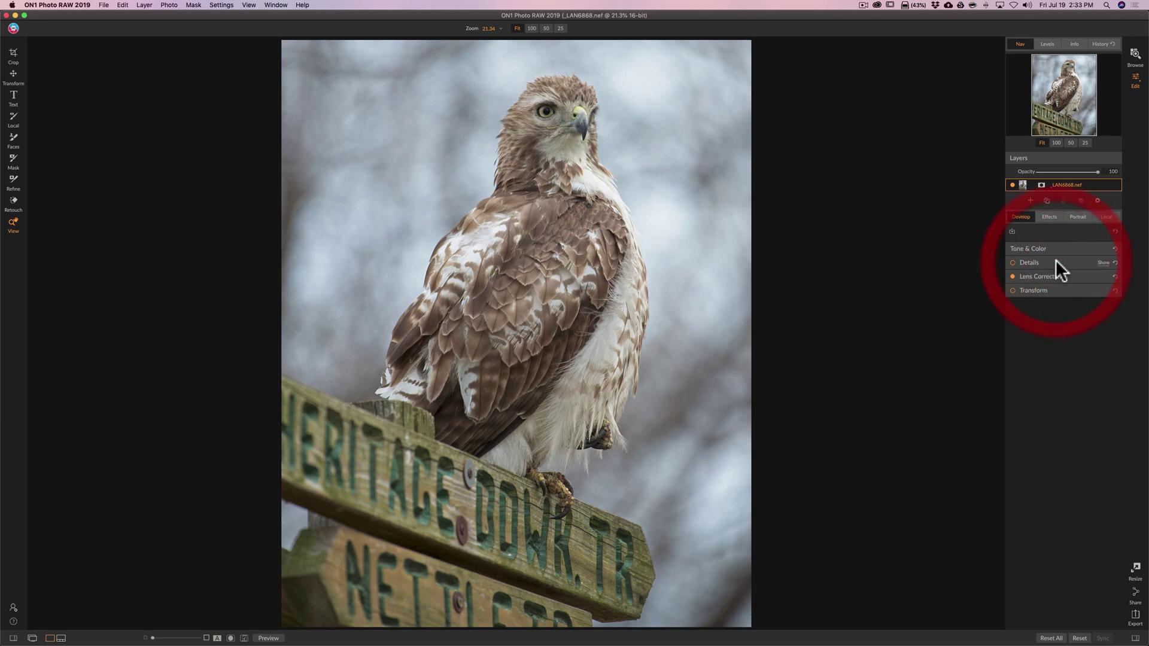
pyautogui.click(1072, 277)
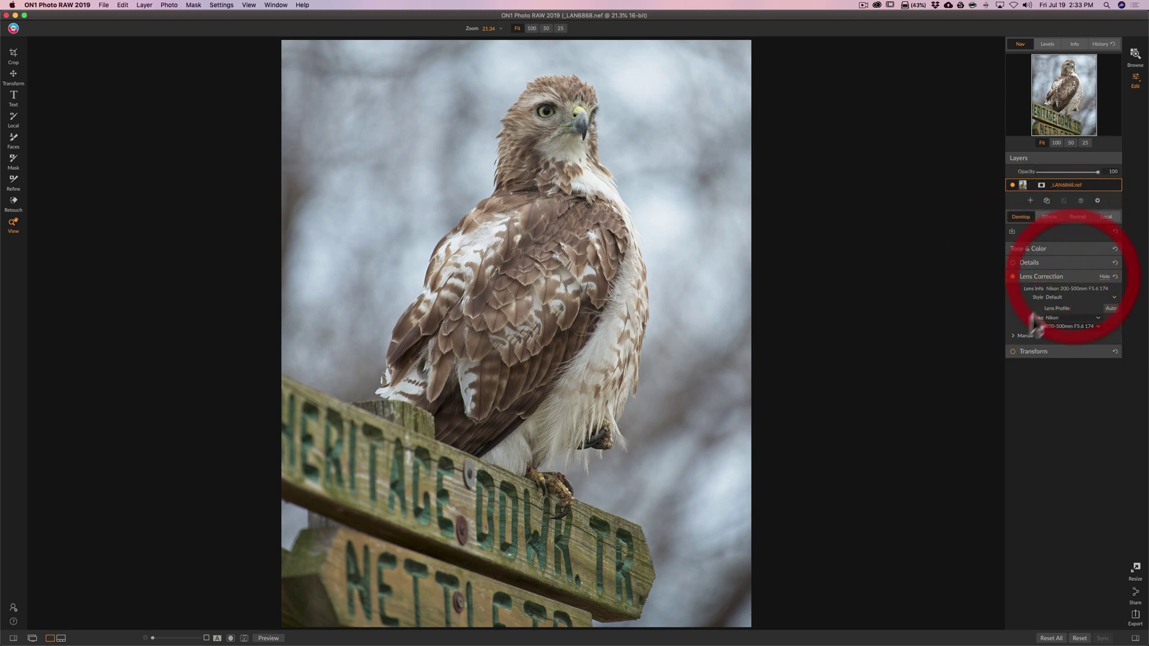
pyautogui.click(1069, 275)
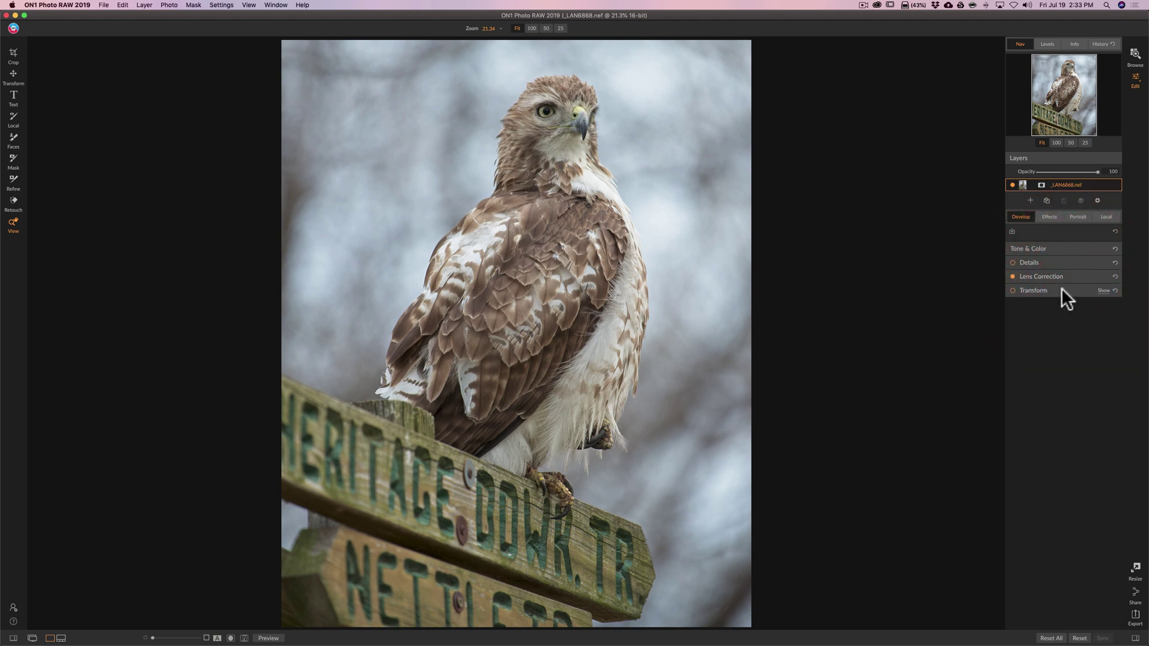
# Add a Dynamic Contrast effect filter to the hawk photo.
pyautogui.click(1048, 217)
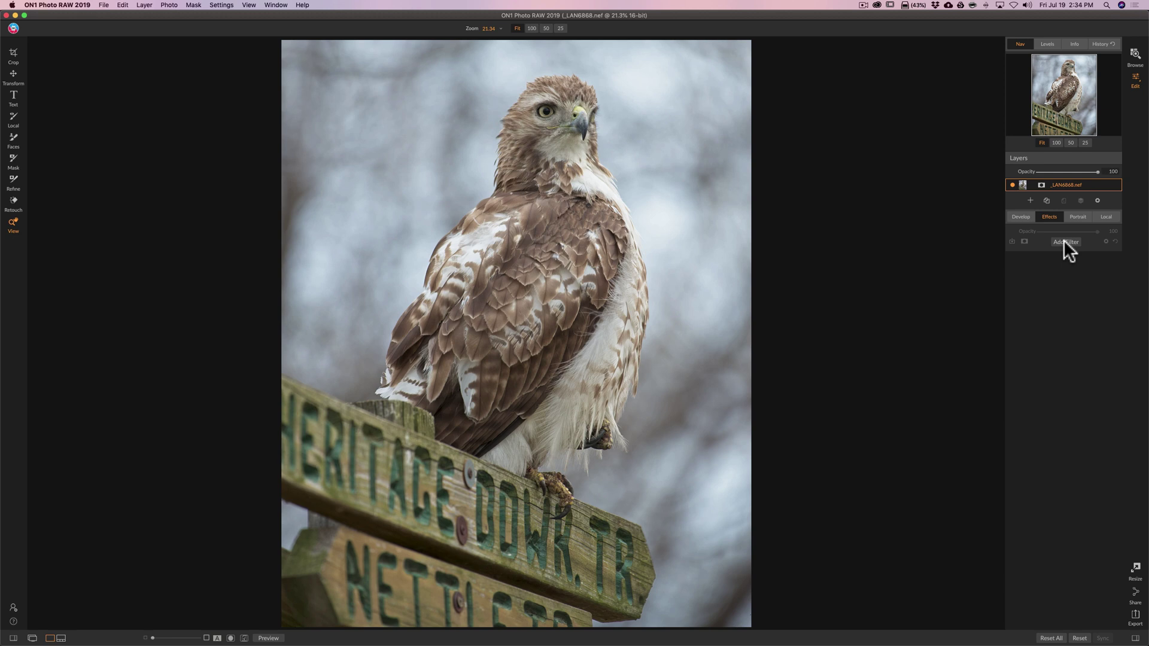
pyautogui.click(1065, 241)
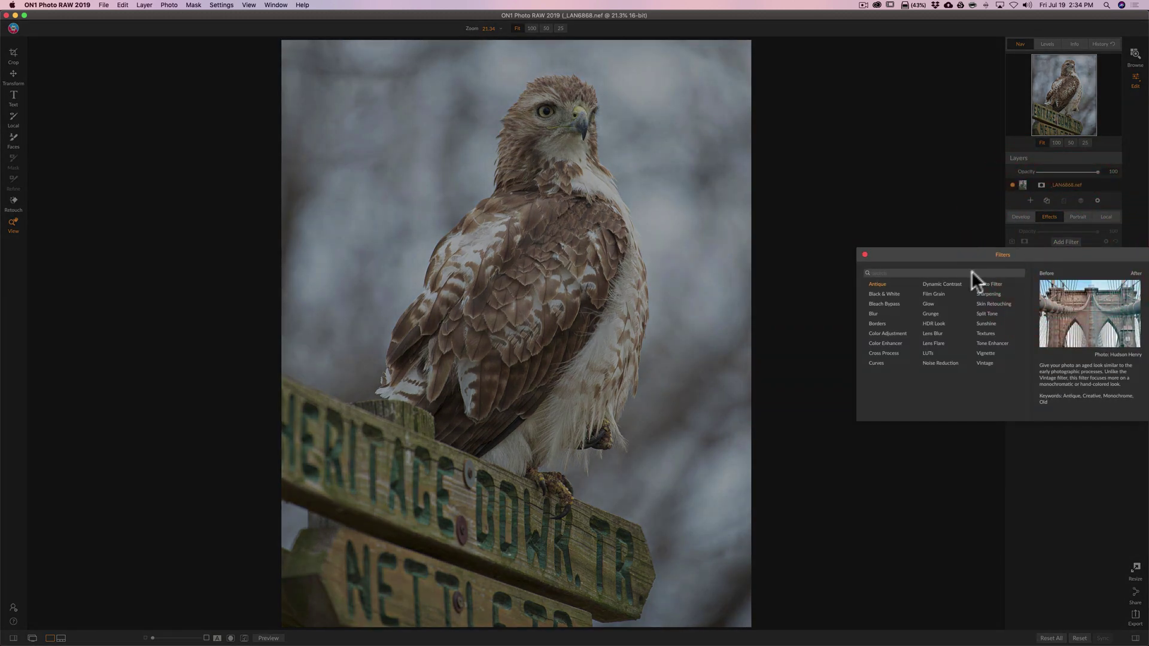
pyautogui.click(949, 279)
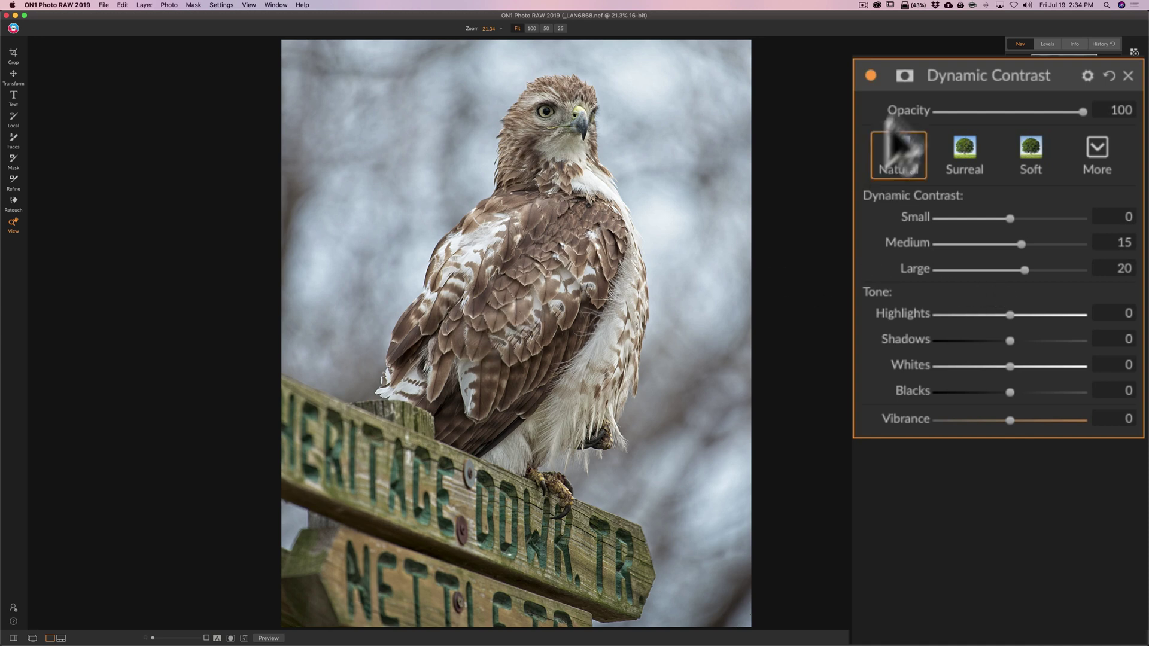
# Open the Dynamic Contrast mask and paint the effect out over the hawk's head with a 25% opacity brush.
pyautogui.click(905, 78)
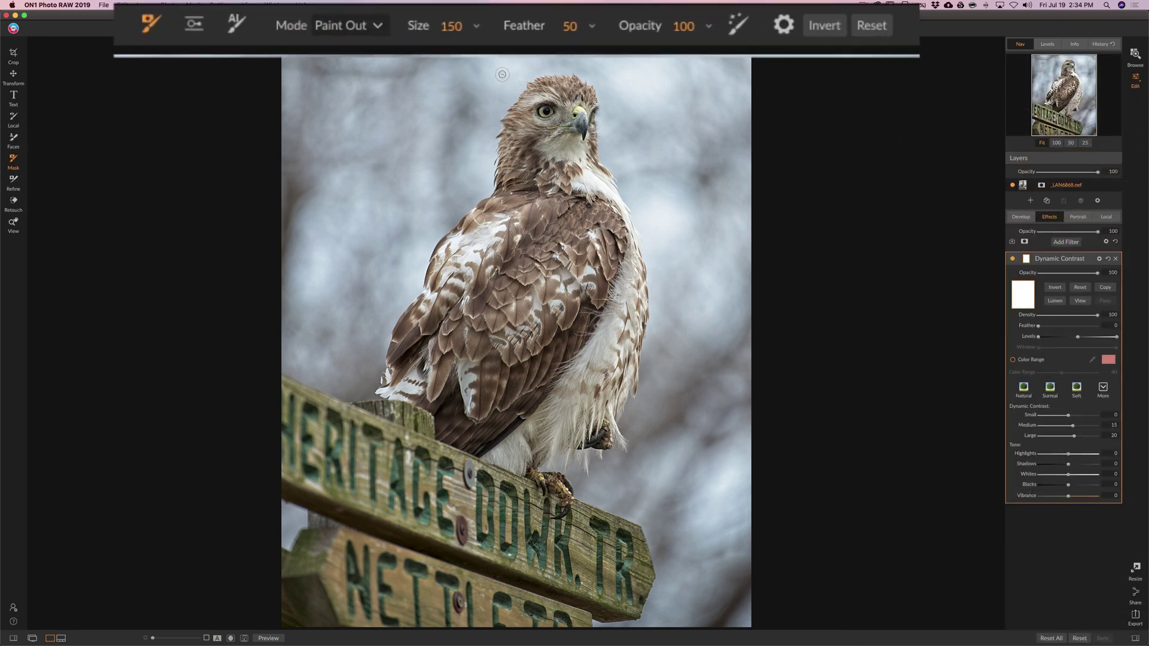
pyautogui.moveTo(662, 44); pyautogui.dragTo(541, 43)
pyautogui.press(']')
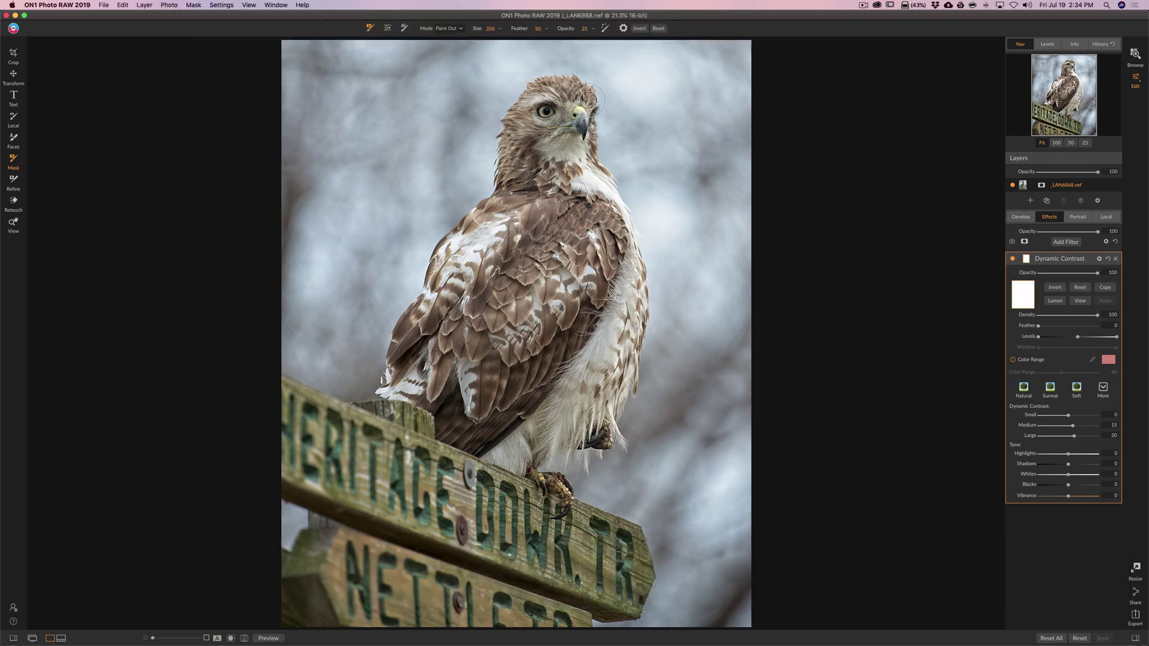
pyautogui.moveTo(571, 87)
pyautogui.mouseDown()
pyautogui.moveTo(534, 89)
pyautogui.moveTo(498, 166)
pyautogui.moveTo(512, 123)
pyautogui.moveTo(559, 100)
pyautogui.moveTo(580, 114)
pyautogui.moveTo(551, 144)
pyautogui.moveTo(583, 168)
pyautogui.mouseUp()
pyautogui.moveTo(539, 88); pyautogui.dragTo(542, 92)
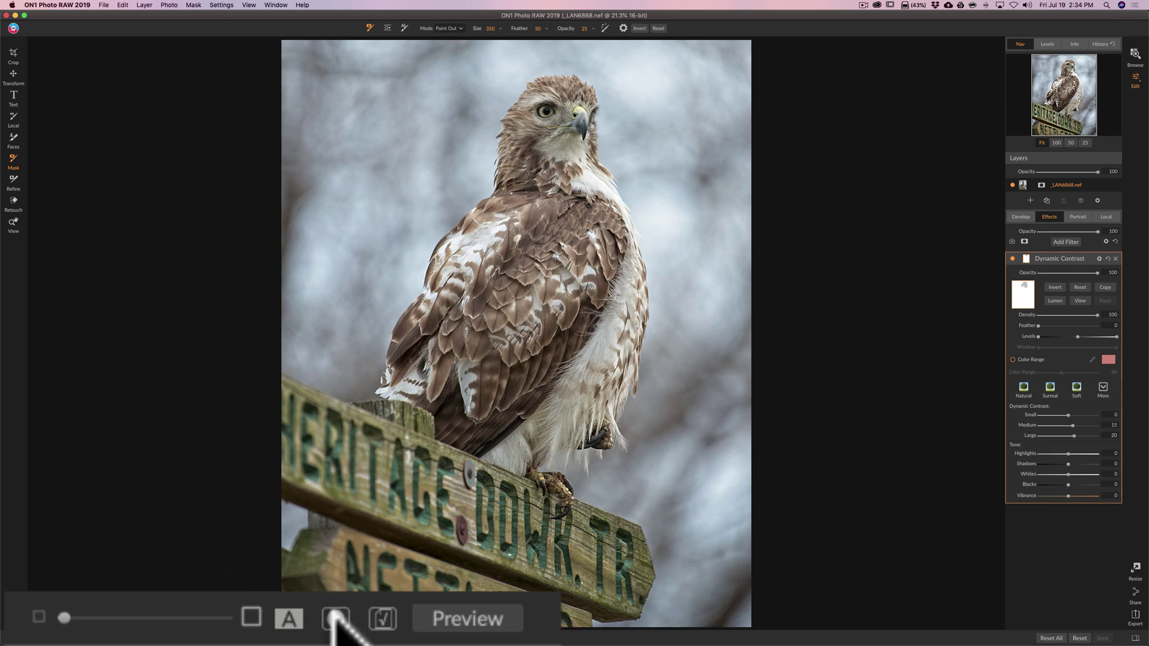
# View the mask in grayscale and paint out the hawk's head and neck again to fill gaps, then hide the mask.
pyautogui.click(231, 638)
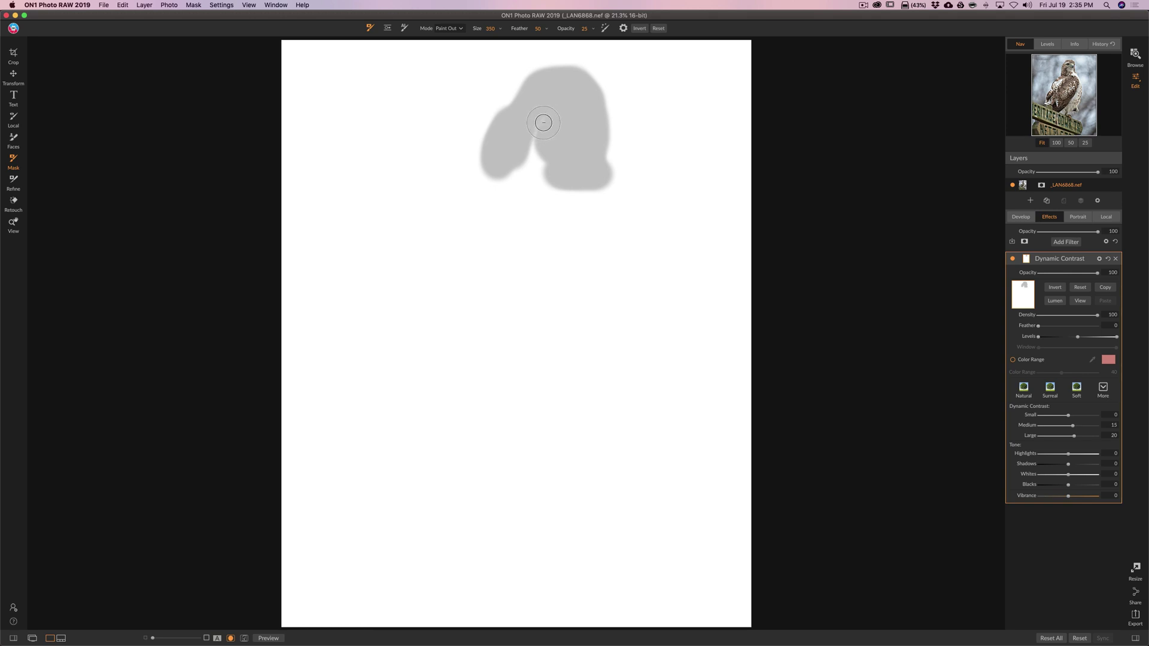
pyautogui.moveTo(544, 122)
pyautogui.mouseDown()
pyautogui.moveTo(537, 163)
pyautogui.moveTo(592, 173)
pyautogui.moveTo(593, 148)
pyautogui.moveTo(552, 137)
pyautogui.moveTo(601, 131)
pyautogui.moveTo(582, 90)
pyautogui.moveTo(553, 79)
pyautogui.moveTo(519, 110)
pyautogui.moveTo(494, 167)
pyautogui.moveTo(530, 163)
pyautogui.mouseUp()
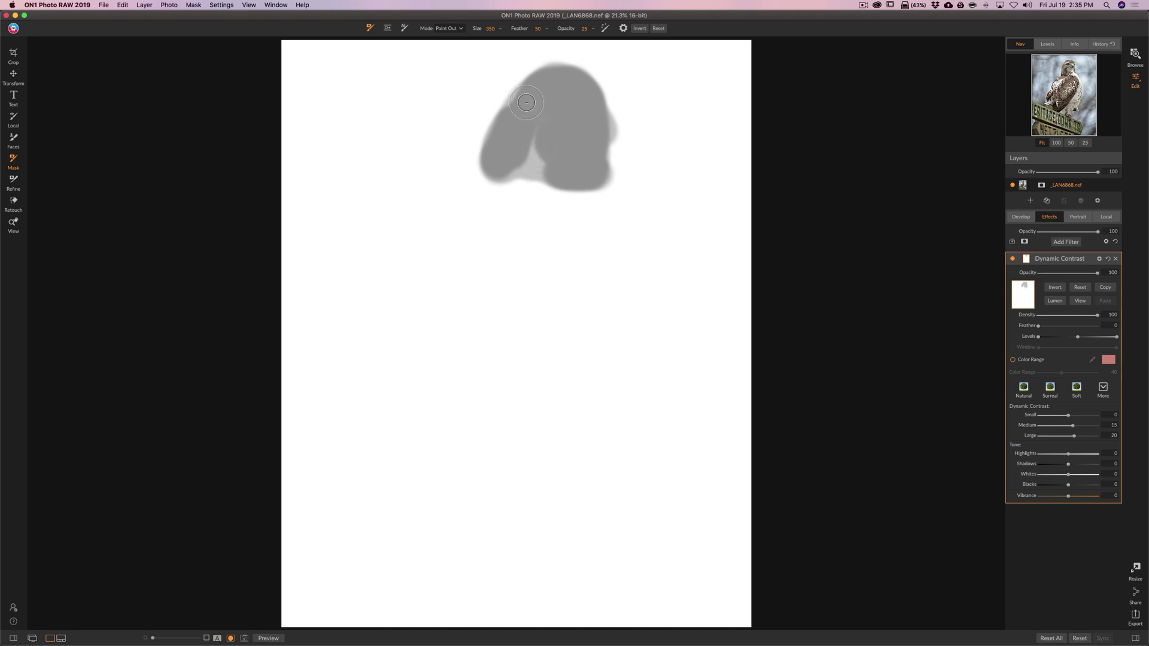
pyautogui.moveTo(511, 115); pyautogui.dragTo(539, 154)
pyautogui.click(231, 638)
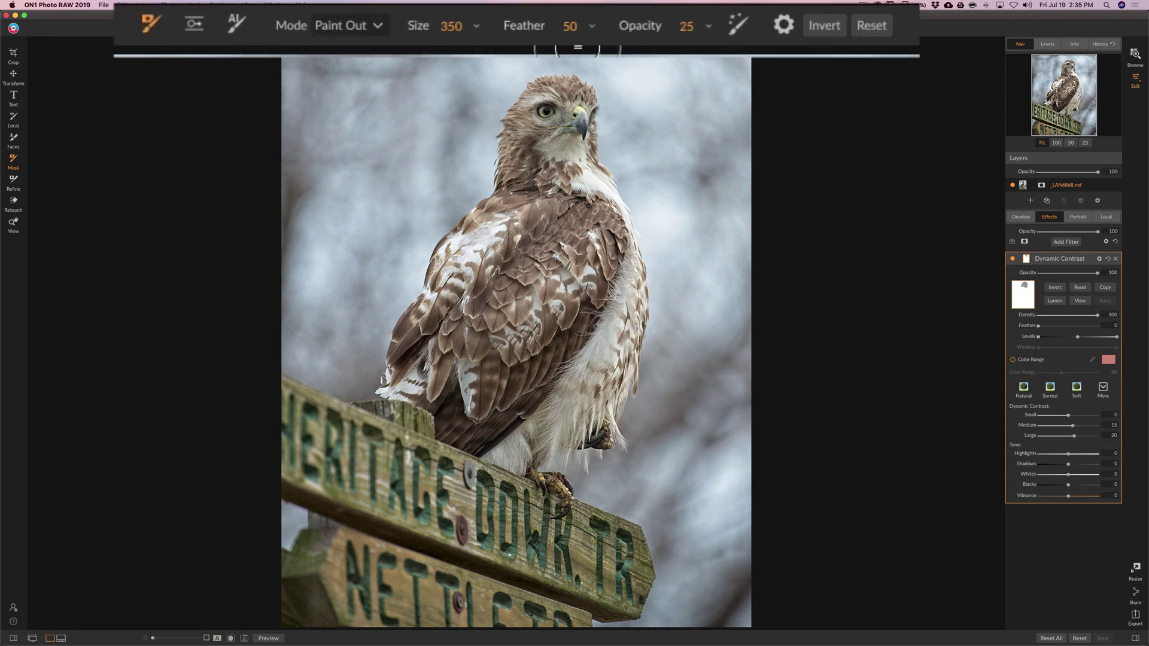
# Paint the effect out of the blurred background around the hawk using the Perfect Brush at size 1500 and 100% opacity.
pyautogui.moveTo(652, 45); pyautogui.dragTo(875, 19)
pyautogui.press(']')
pyautogui.press(']')
pyautogui.press(']')
pyautogui.press(']')
pyautogui.press(']')
pyautogui.press(']')
pyautogui.press(']')
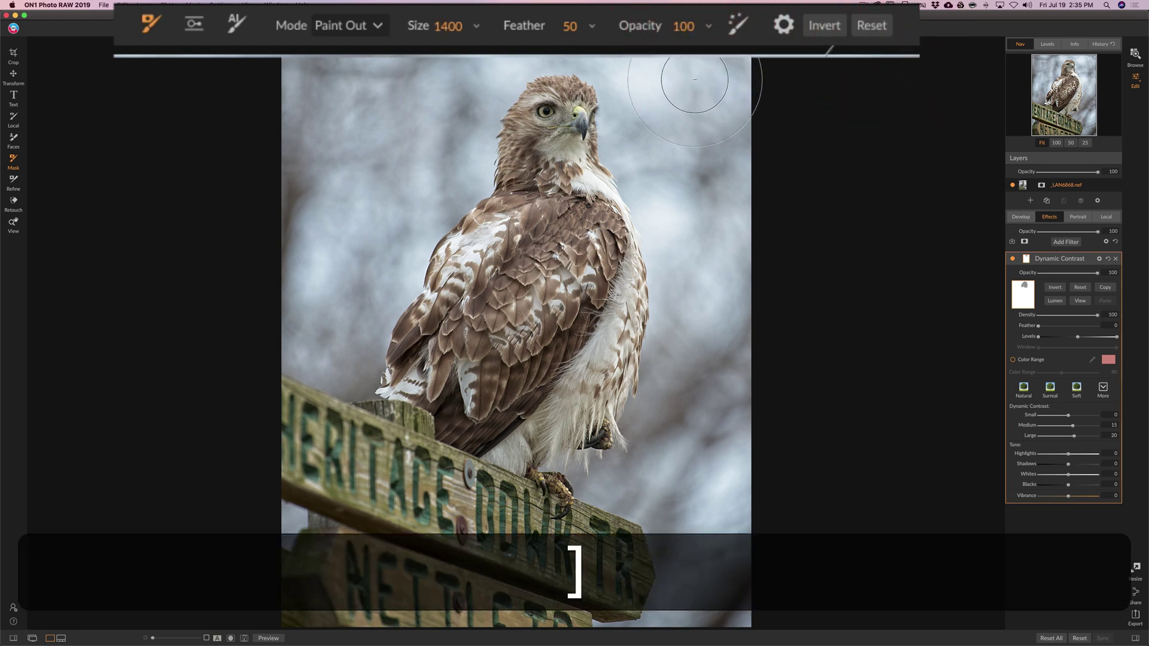
pyautogui.click(739, 24)
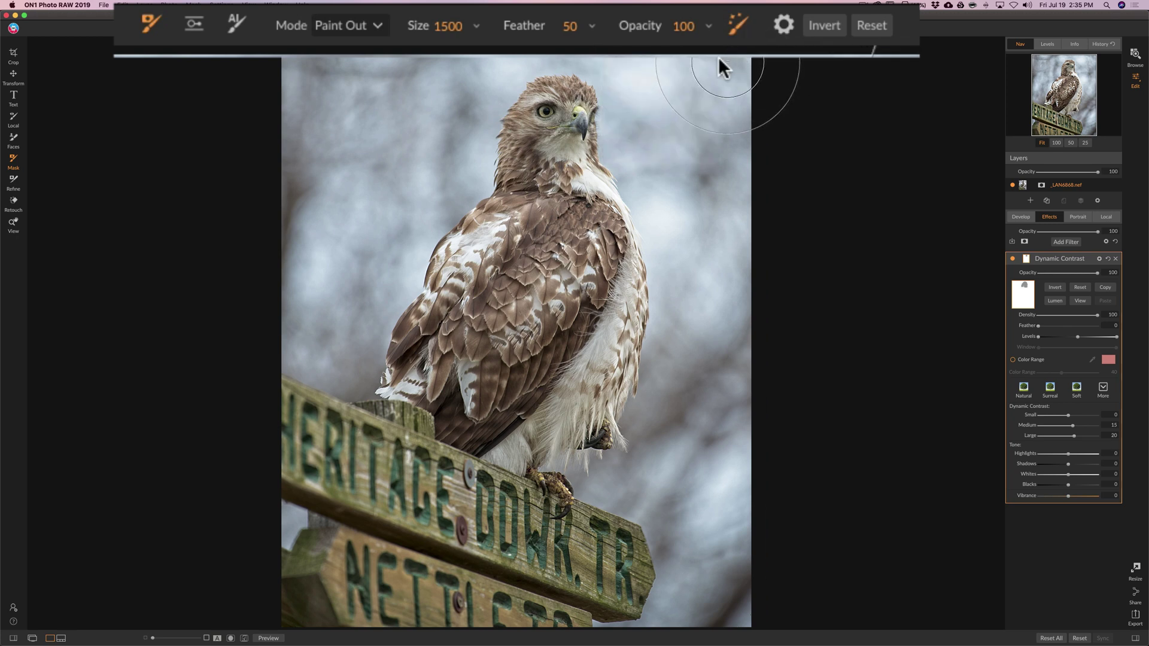
pyautogui.moveTo(725, 62)
pyautogui.mouseDown()
pyautogui.moveTo(728, 158)
pyautogui.moveTo(724, 55)
pyautogui.moveTo(718, 576)
pyautogui.moveTo(734, 626)
pyautogui.moveTo(652, 620)
pyautogui.moveTo(680, 605)
pyautogui.moveTo(698, 566)
pyautogui.moveTo(664, 507)
pyautogui.moveTo(594, 480)
pyautogui.moveTo(637, 485)
pyautogui.moveTo(652, 470)
pyautogui.moveTo(668, 386)
pyautogui.mouseUp()
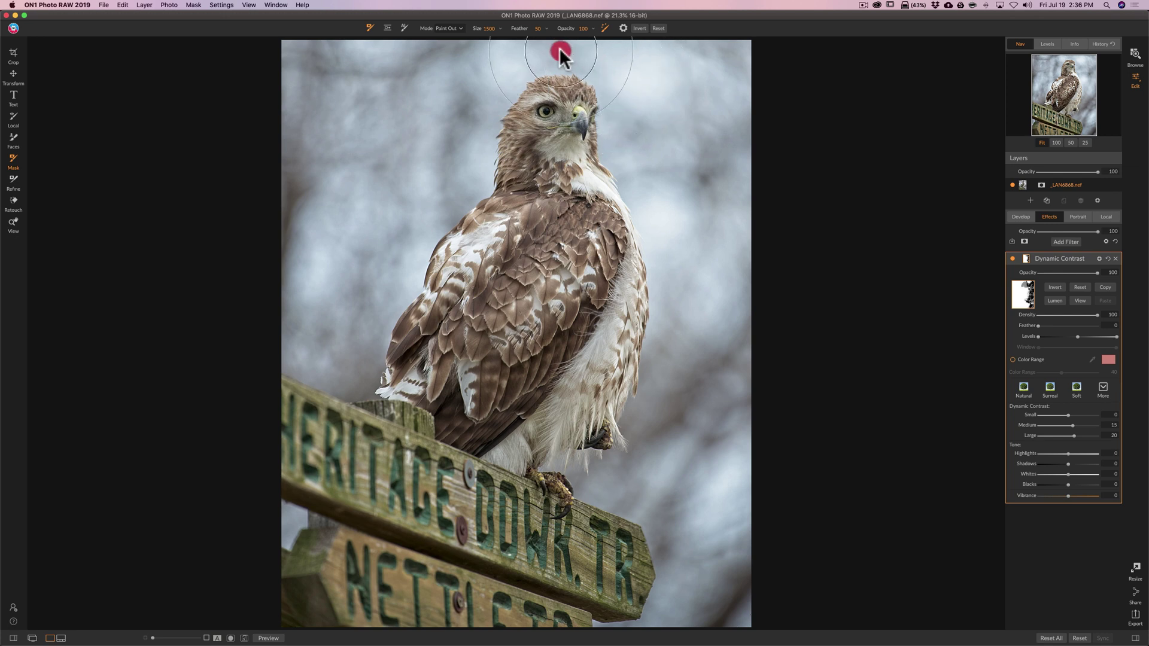
pyautogui.moveTo(476, 92)
pyautogui.mouseDown()
pyautogui.moveTo(459, 185)
pyautogui.moveTo(412, 253)
pyautogui.mouseUp()
pyautogui.moveTo(383, 299)
pyautogui.mouseDown()
pyautogui.moveTo(352, 350)
pyautogui.moveTo(321, 361)
pyautogui.moveTo(308, 145)
pyautogui.moveTo(310, 96)
pyautogui.moveTo(332, 67)
pyautogui.mouseUp()
pyautogui.click(382, 72)
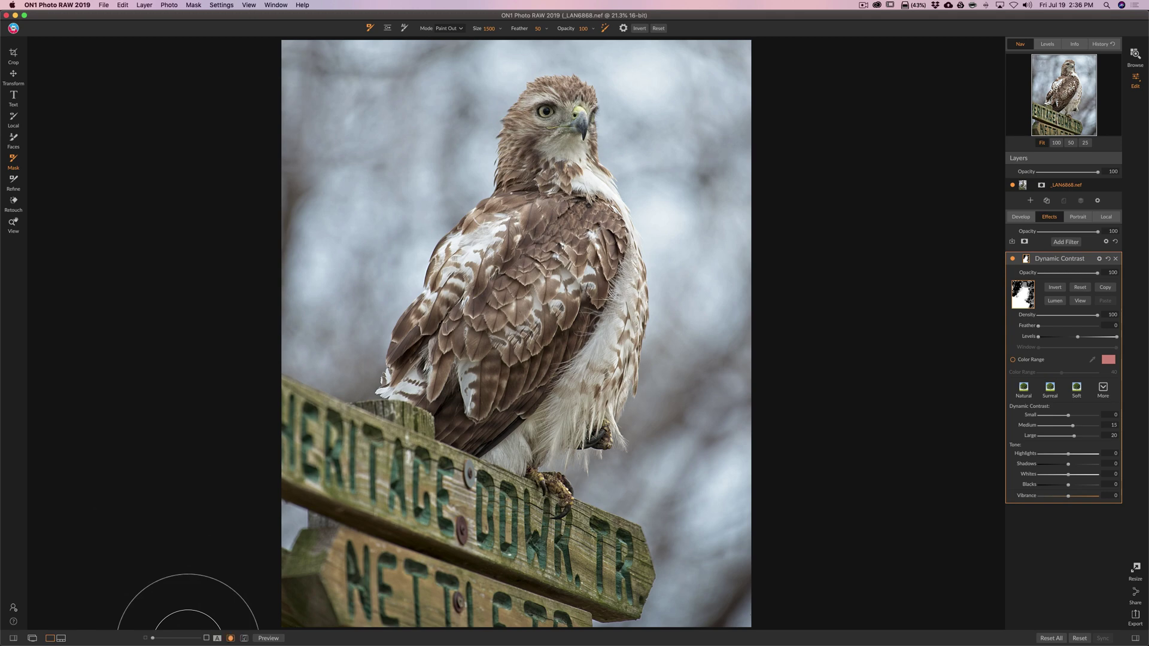
# Display the mask and paint the effect back in over the hawk's body and feather edges with a smaller brush in Paint In mode.
pyautogui.press('o')
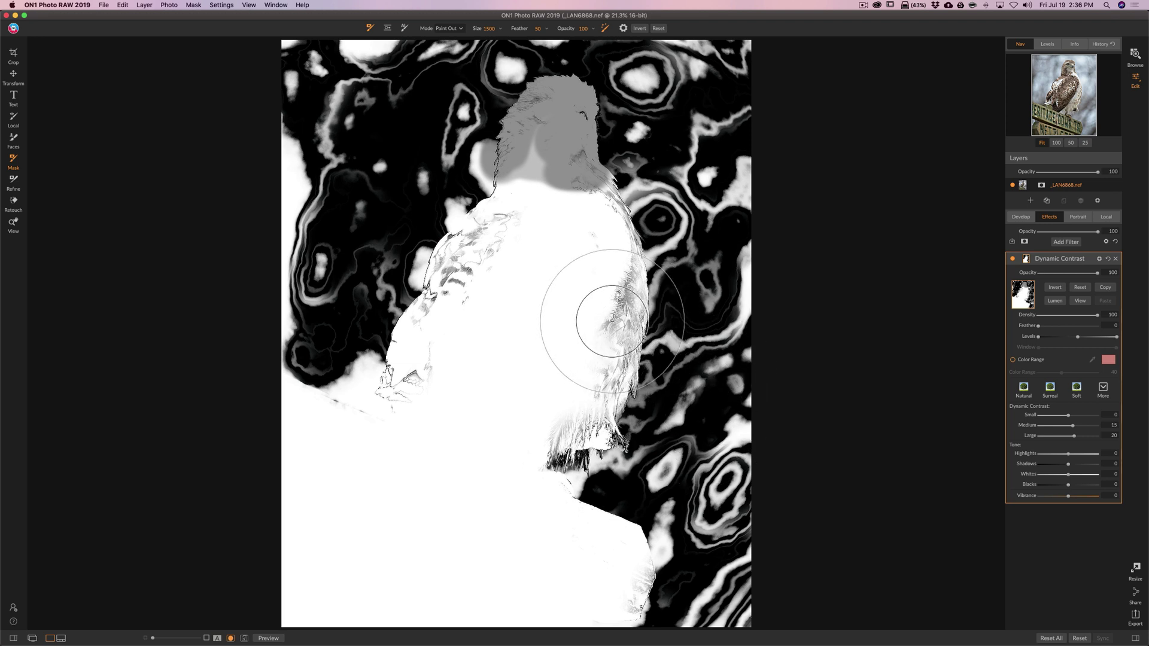
pyautogui.click(457, 28)
pyautogui.click(448, 44)
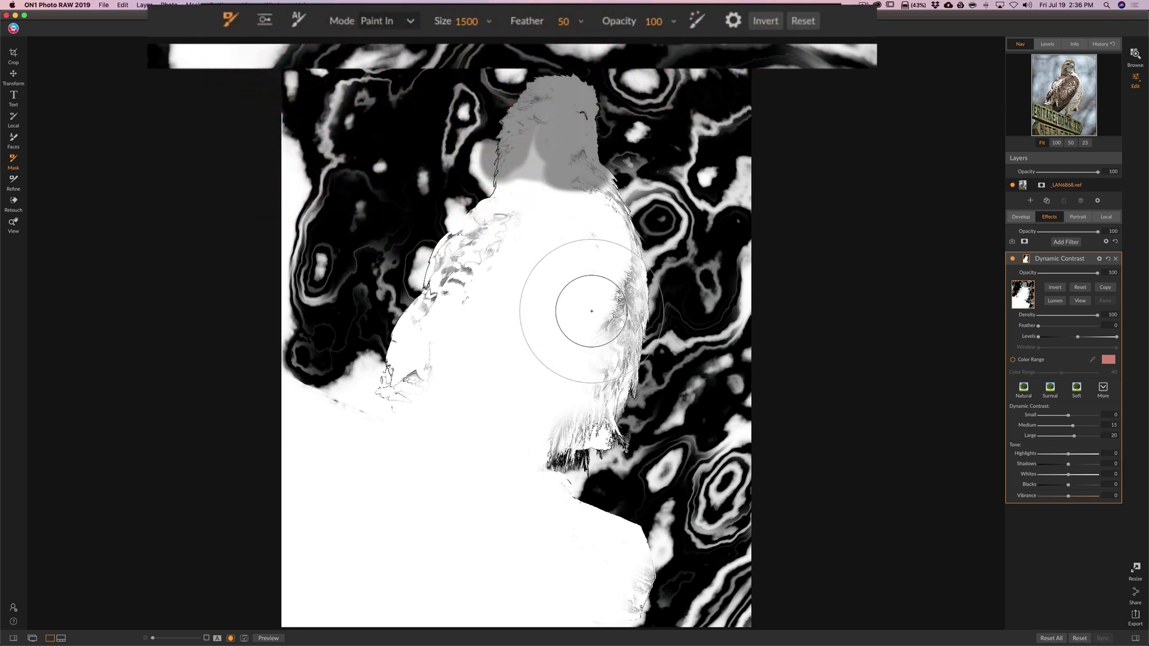
pyautogui.press('[')
pyautogui.press('[')
pyautogui.press('[')
pyautogui.press('[')
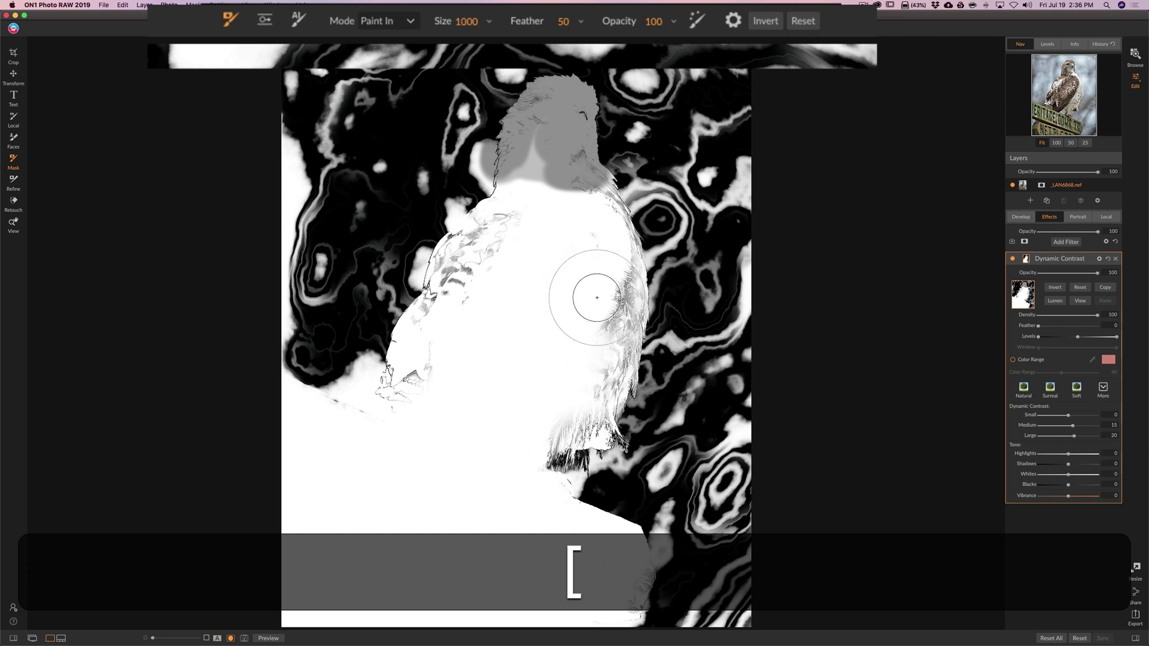
pyautogui.press('[')
pyautogui.moveTo(603, 190)
pyautogui.mouseDown()
pyautogui.moveTo(622, 284)
pyautogui.moveTo(617, 344)
pyautogui.moveTo(589, 401)
pyautogui.moveTo(590, 322)
pyautogui.moveTo(598, 319)
pyautogui.moveTo(605, 364)
pyautogui.moveTo(557, 437)
pyautogui.moveTo(592, 427)
pyautogui.moveTo(630, 306)
pyautogui.moveTo(610, 224)
pyautogui.moveTo(476, 233)
pyautogui.moveTo(450, 291)
pyautogui.moveTo(496, 252)
pyautogui.moveTo(461, 313)
pyautogui.moveTo(428, 315)
pyautogui.moveTo(451, 257)
pyautogui.moveTo(461, 248)
pyautogui.moveTo(429, 379)
pyautogui.moveTo(420, 331)
pyautogui.mouseUp()
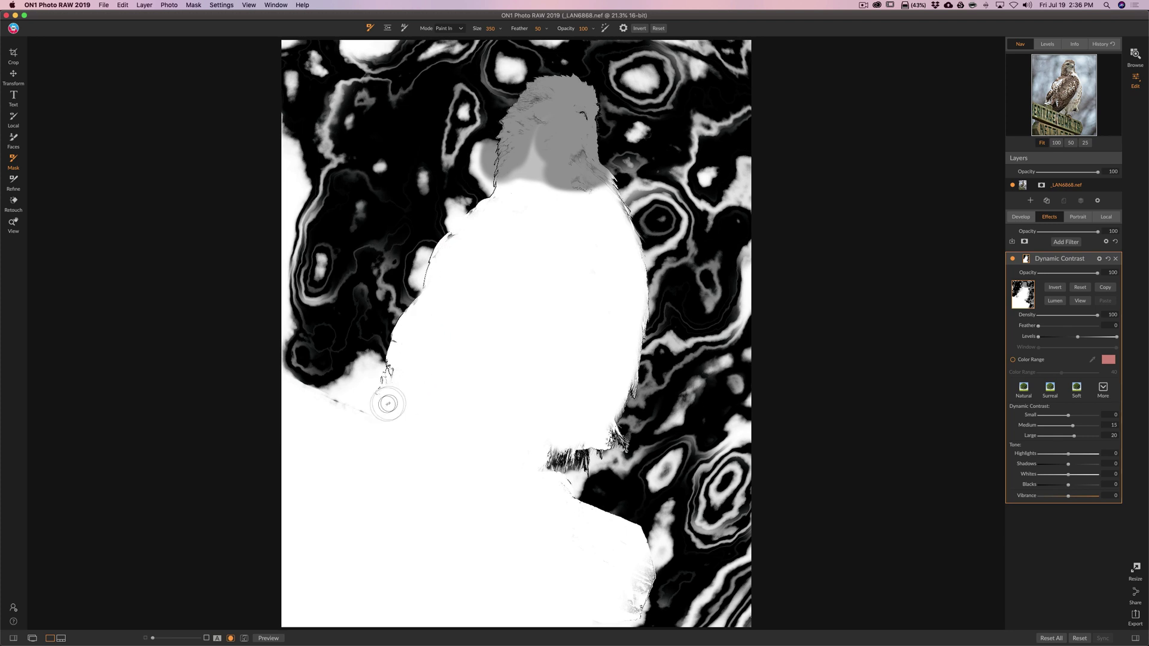
pyautogui.click(420, 327)
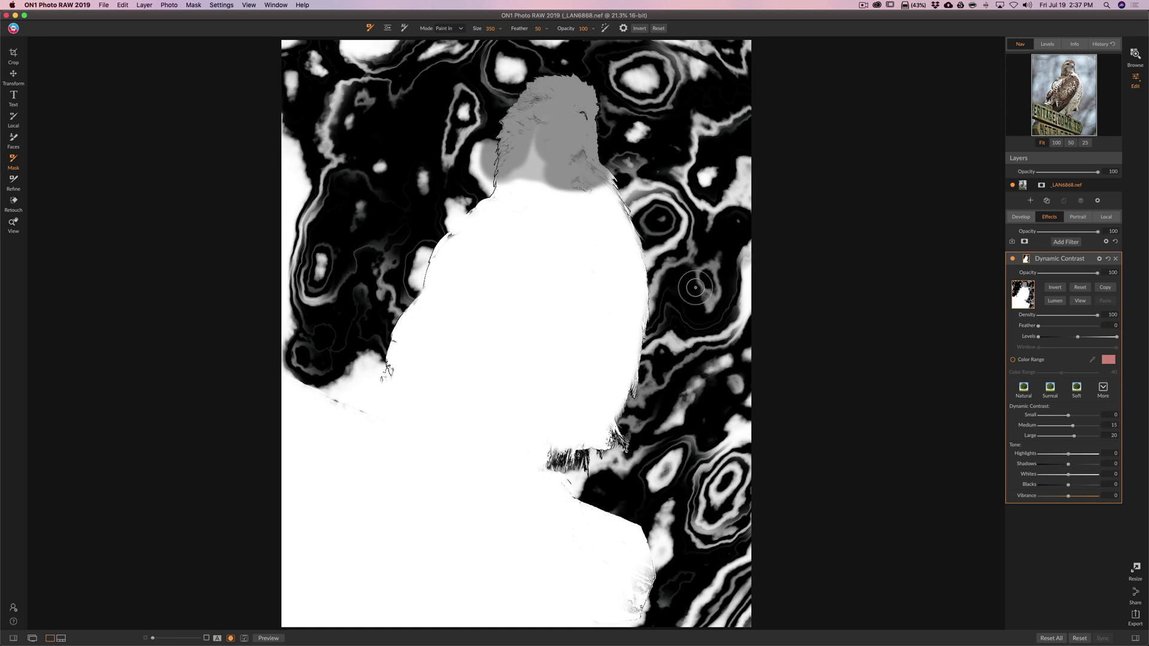
# Switch the brush to Paint Out at size 900 and clean the leftover white patches from the background on the hawk's beak side.
pyautogui.click(454, 28)
pyautogui.click(448, 37)
pyautogui.press(']')
pyautogui.press(']')
pyautogui.press(']')
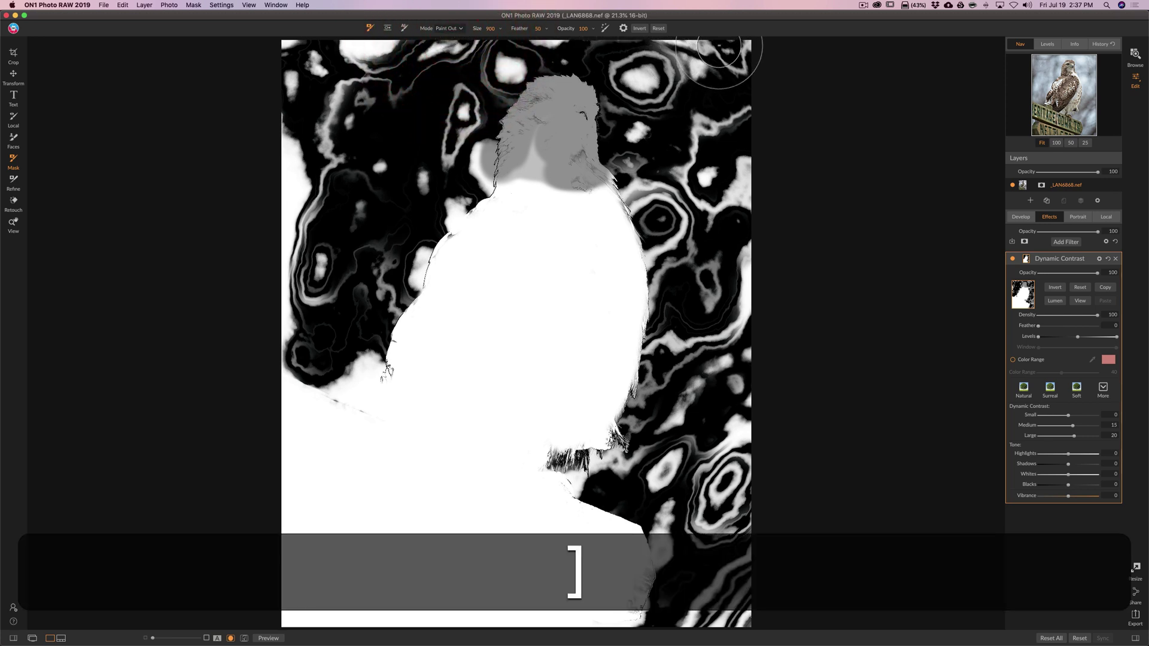
pyautogui.moveTo(722, 65)
pyautogui.mouseDown()
pyautogui.moveTo(739, 105)
pyautogui.moveTo(731, 609)
pyautogui.moveTo(721, 595)
pyautogui.moveTo(702, 601)
pyautogui.moveTo(697, 499)
pyautogui.moveTo(677, 483)
pyautogui.moveTo(705, 303)
pyautogui.moveTo(693, 159)
pyautogui.mouseUp()
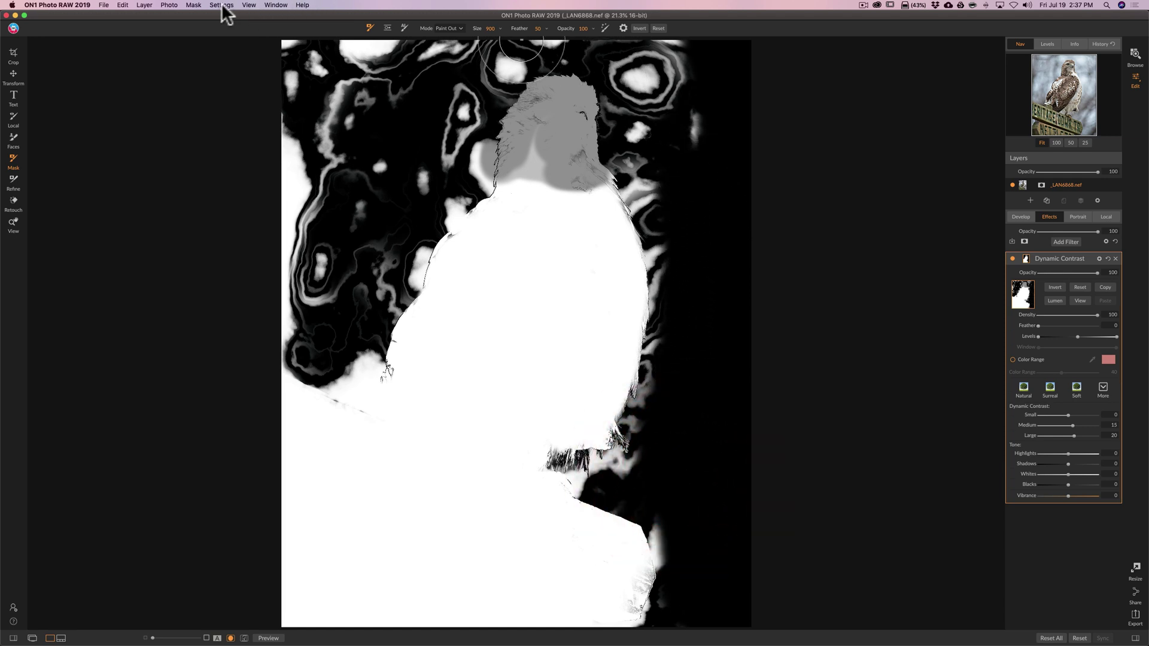
# Change the mask view mode to Red Overlay, paint out the remaining background spots around the hawk, and hide the mask.
pyautogui.click(193, 5)
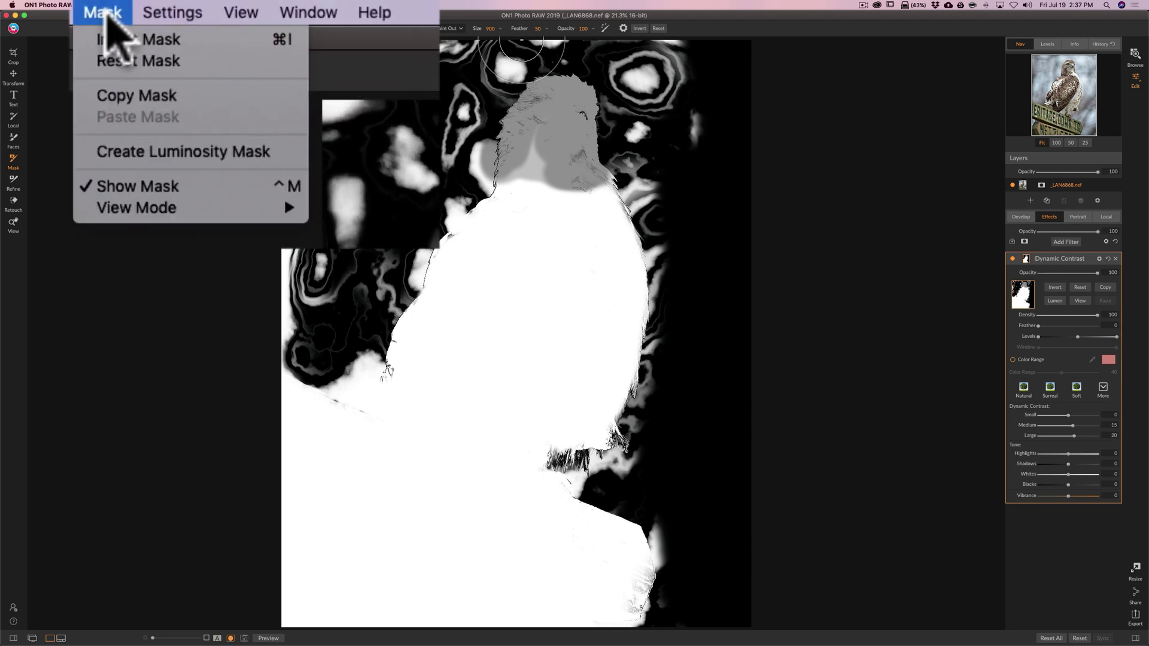
pyautogui.moveTo(159, 208)
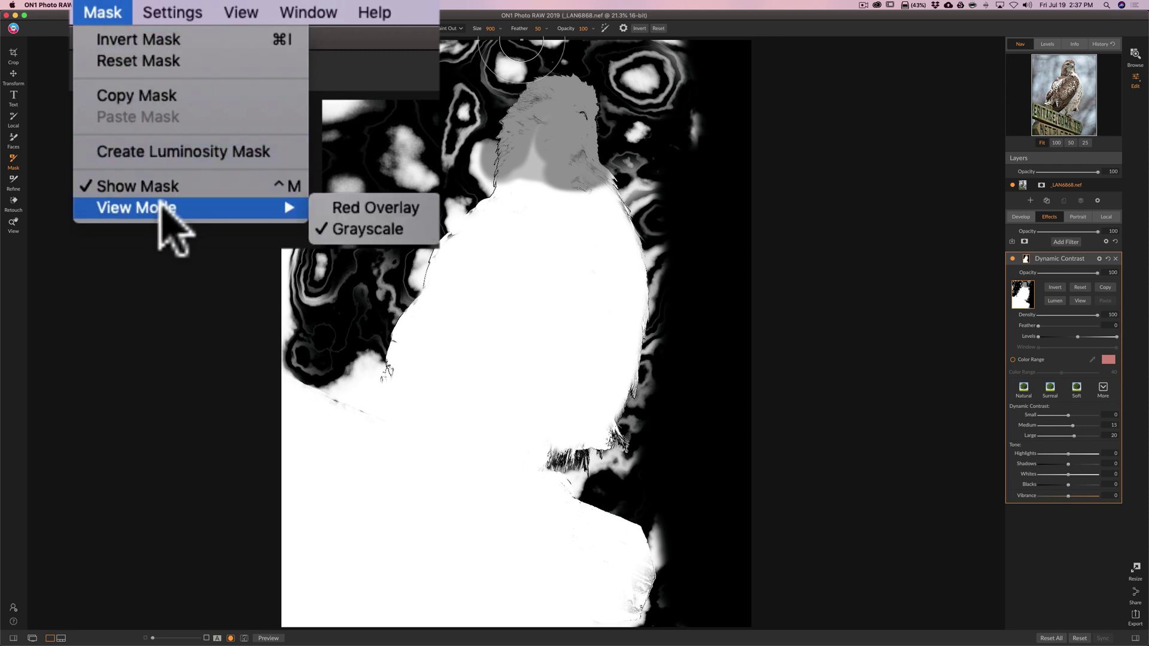
pyautogui.click(366, 206)
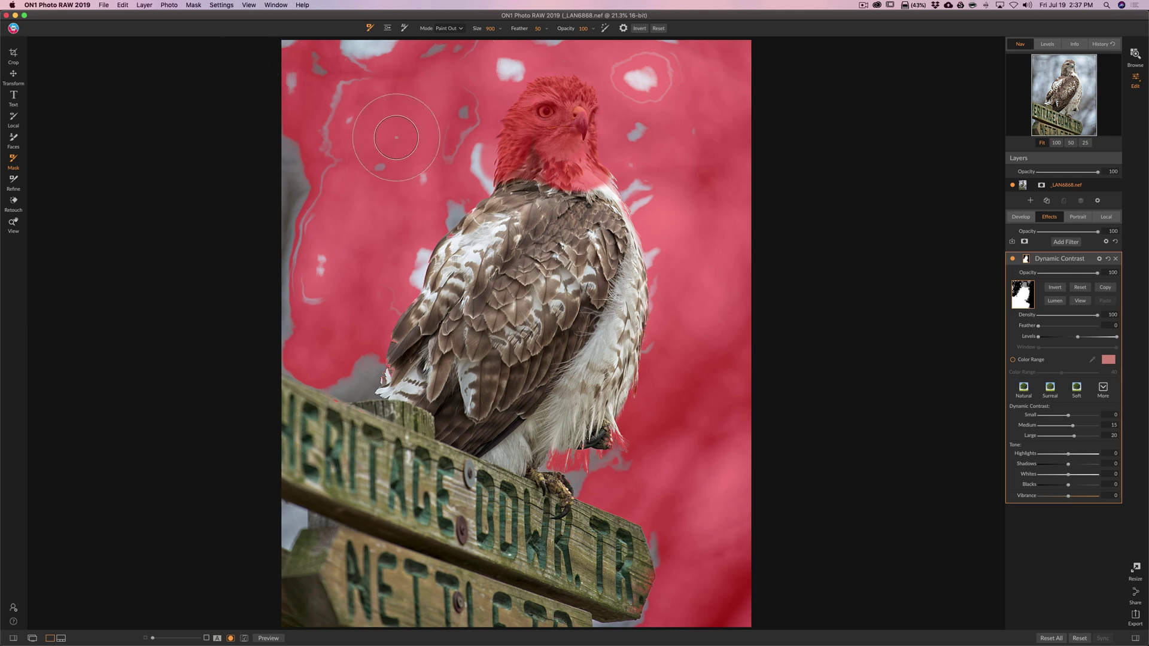
pyautogui.moveTo(657, 80)
pyautogui.mouseDown()
pyautogui.moveTo(666, 171)
pyautogui.moveTo(697, 253)
pyautogui.moveTo(723, 126)
pyautogui.moveTo(700, 59)
pyautogui.moveTo(604, 16)
pyautogui.moveTo(555, 16)
pyautogui.moveTo(472, 42)
pyautogui.moveTo(490, 51)
pyautogui.moveTo(460, 42)
pyautogui.moveTo(311, 49)
pyautogui.moveTo(305, 62)
pyautogui.moveTo(328, 88)
pyautogui.moveTo(299, 209)
pyautogui.moveTo(292, 320)
pyautogui.moveTo(384, 254)
pyautogui.moveTo(453, 97)
pyautogui.moveTo(435, 172)
pyautogui.mouseUp()
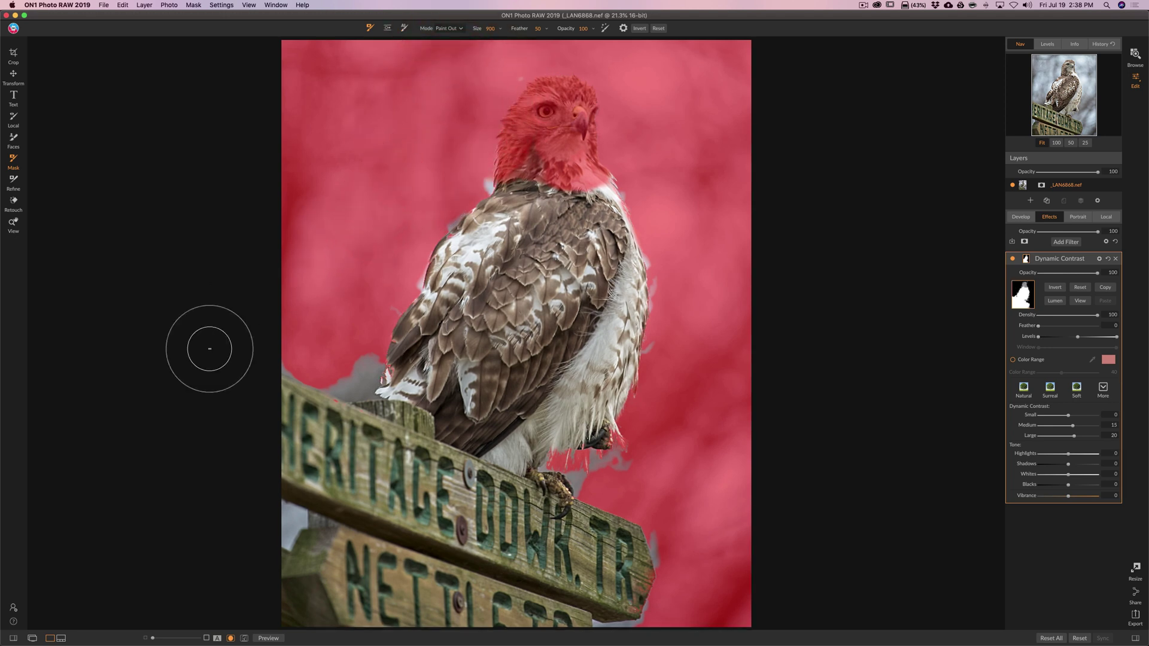
pyautogui.click(230, 638)
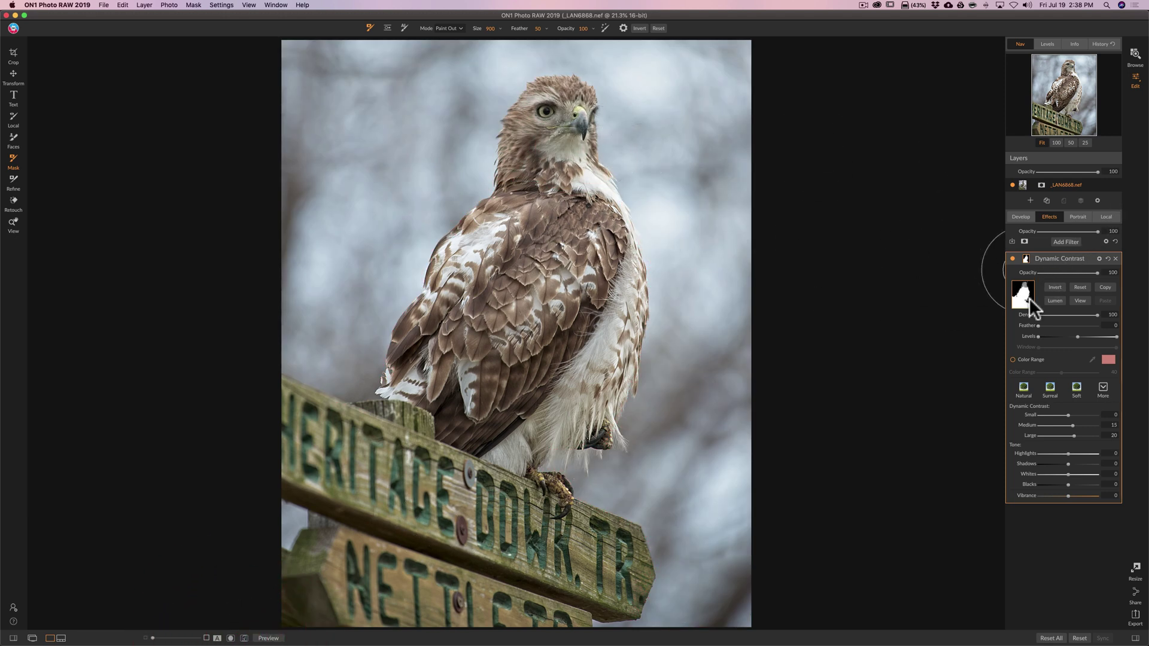
# Add a Color Enhancer filter and set its Red saturation to 75.
pyautogui.click(1070, 241)
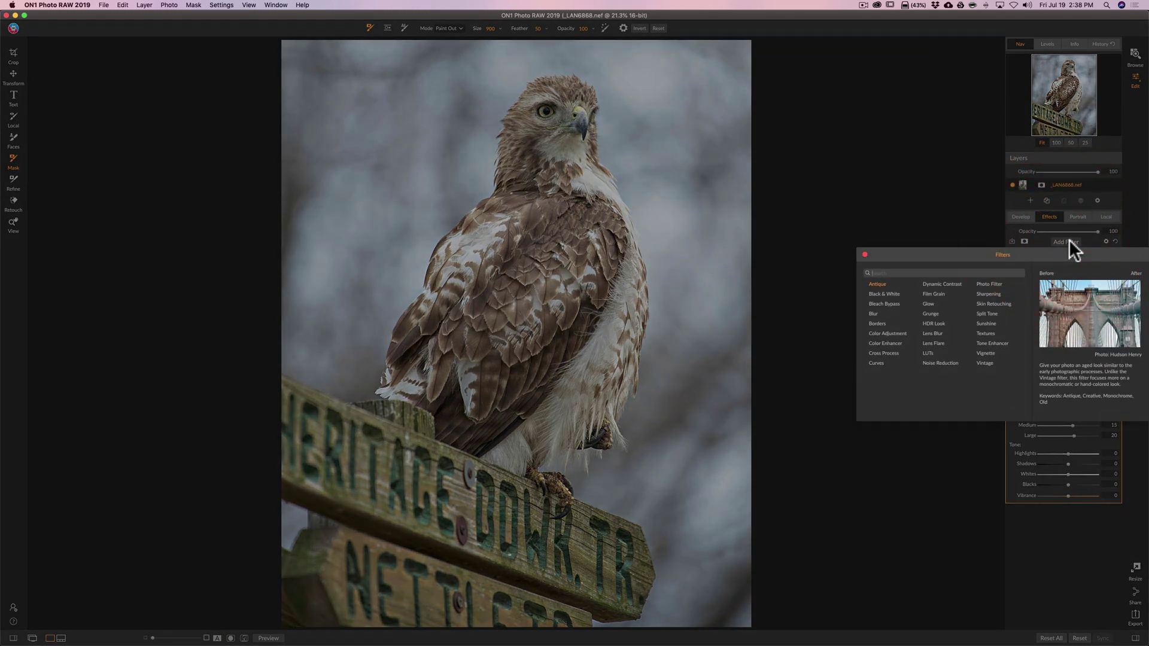
pyautogui.click(878, 343)
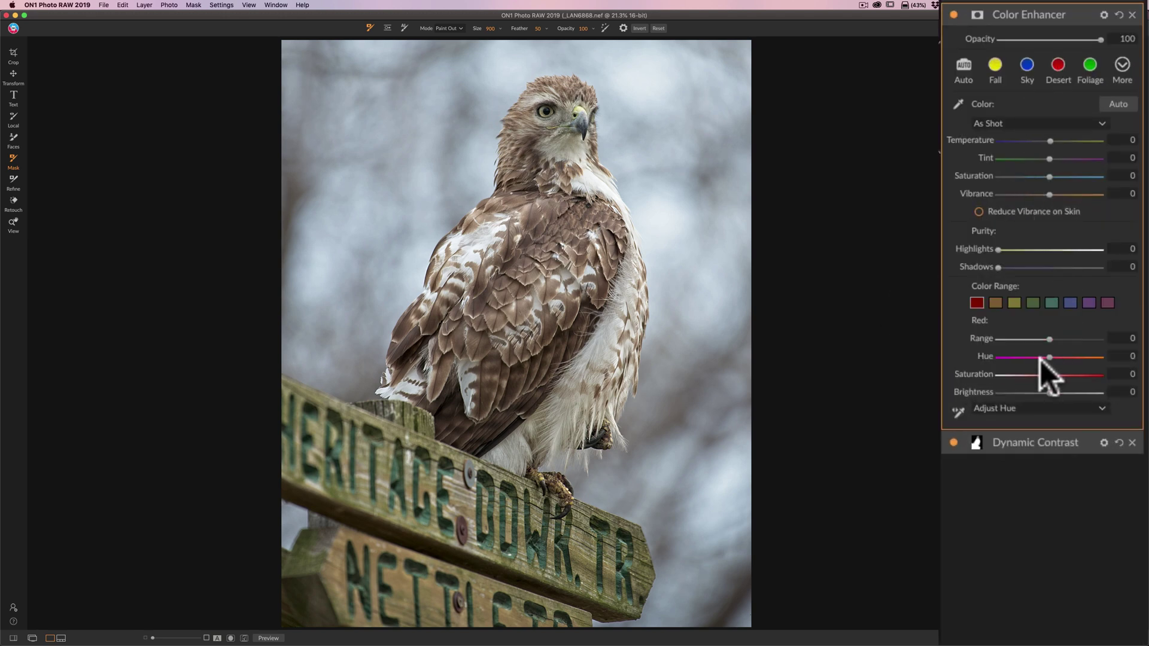
pyautogui.moveTo(1051, 375); pyautogui.dragTo(1092, 375)
pyautogui.click(1094, 374)
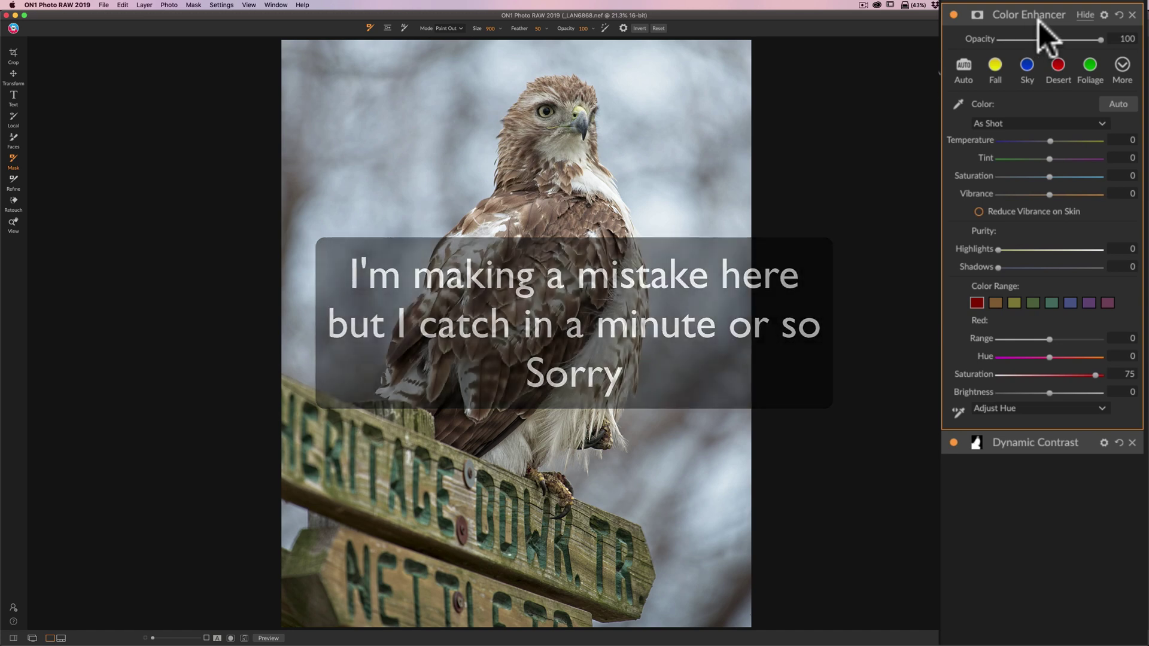
# Copy the Dynamic Contrast mask and paste it into the Color Enhancer filter's mask.
pyautogui.click(1046, 18)
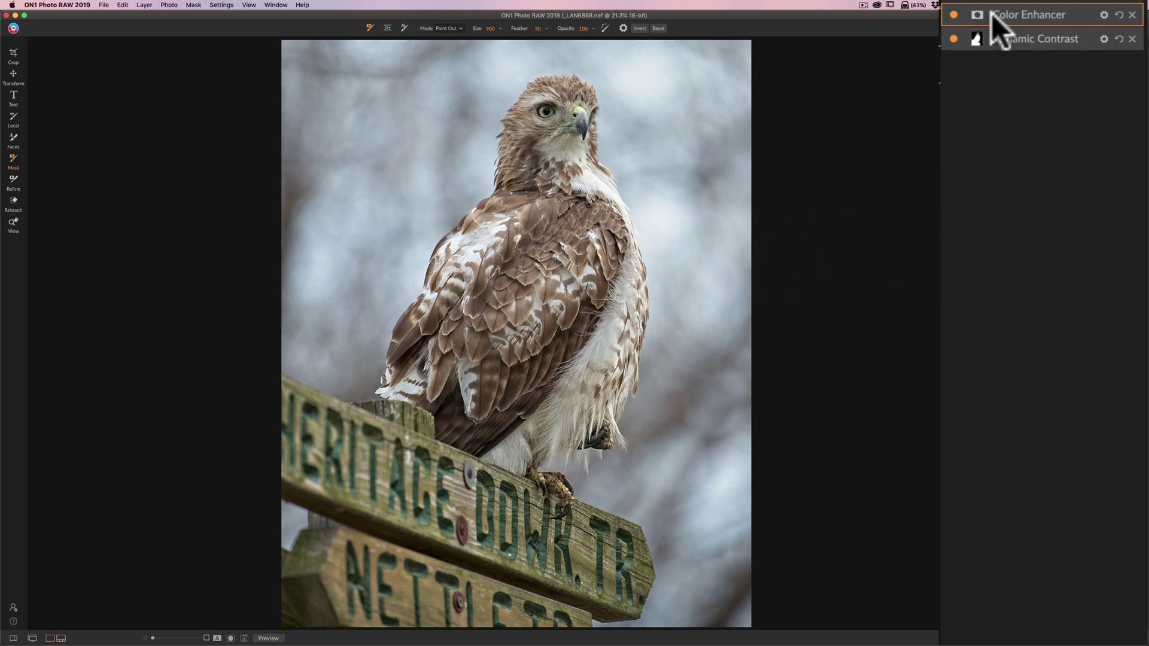
pyautogui.click(1006, 32)
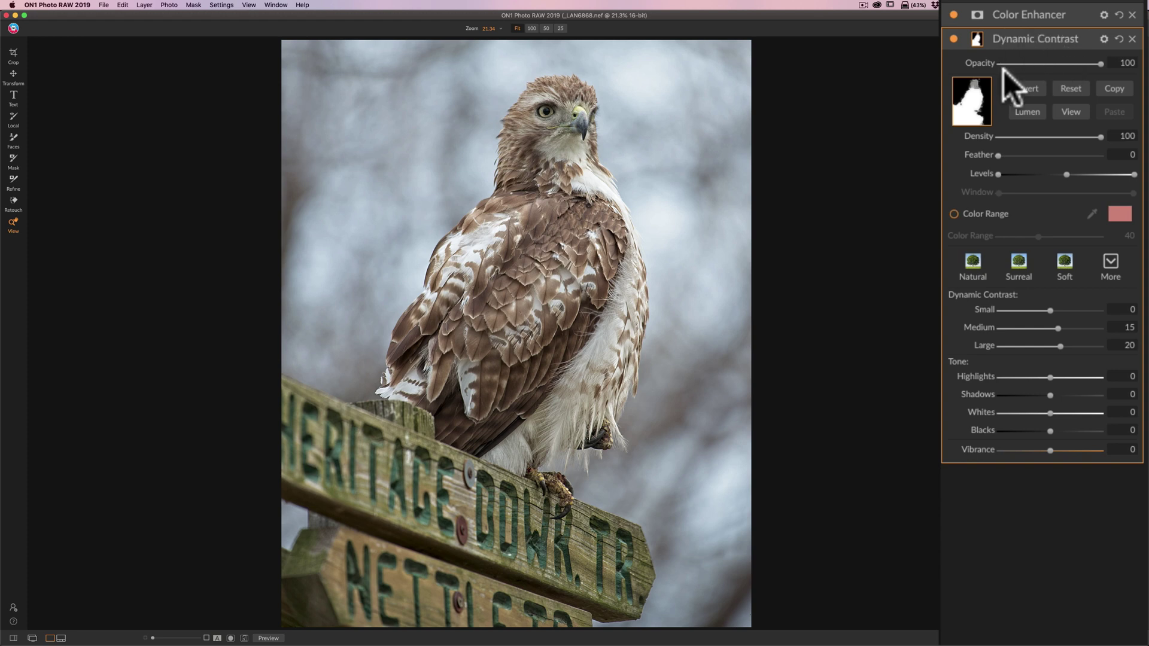
pyautogui.click(1112, 88)
pyautogui.click(1025, 11)
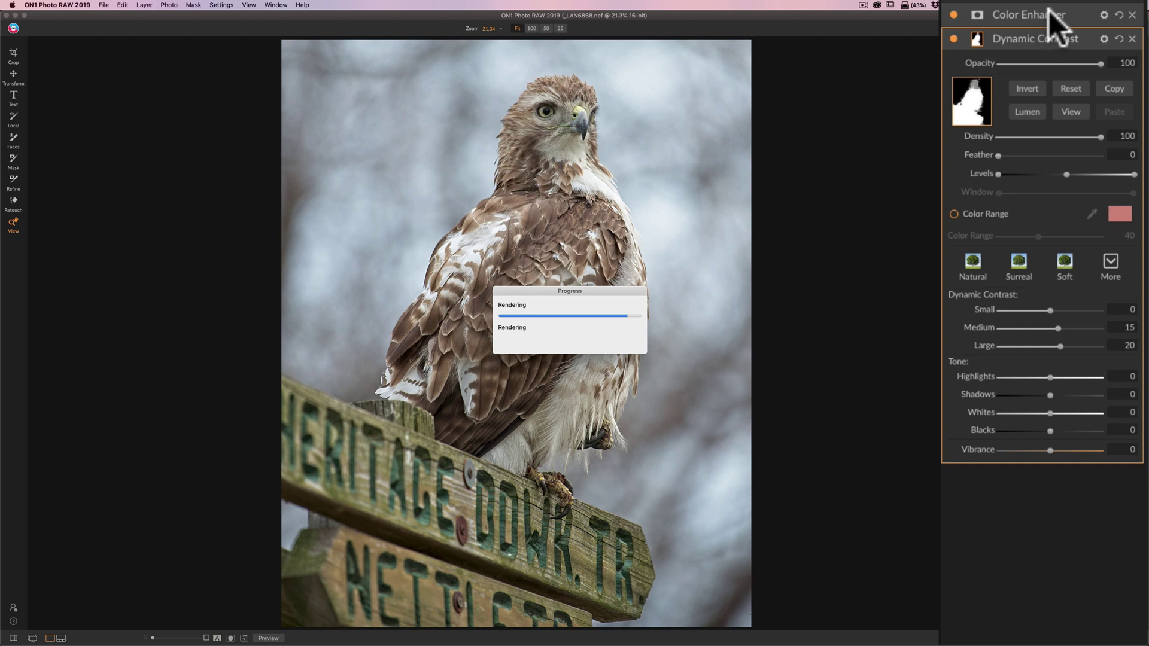
pyautogui.click(1048, 13)
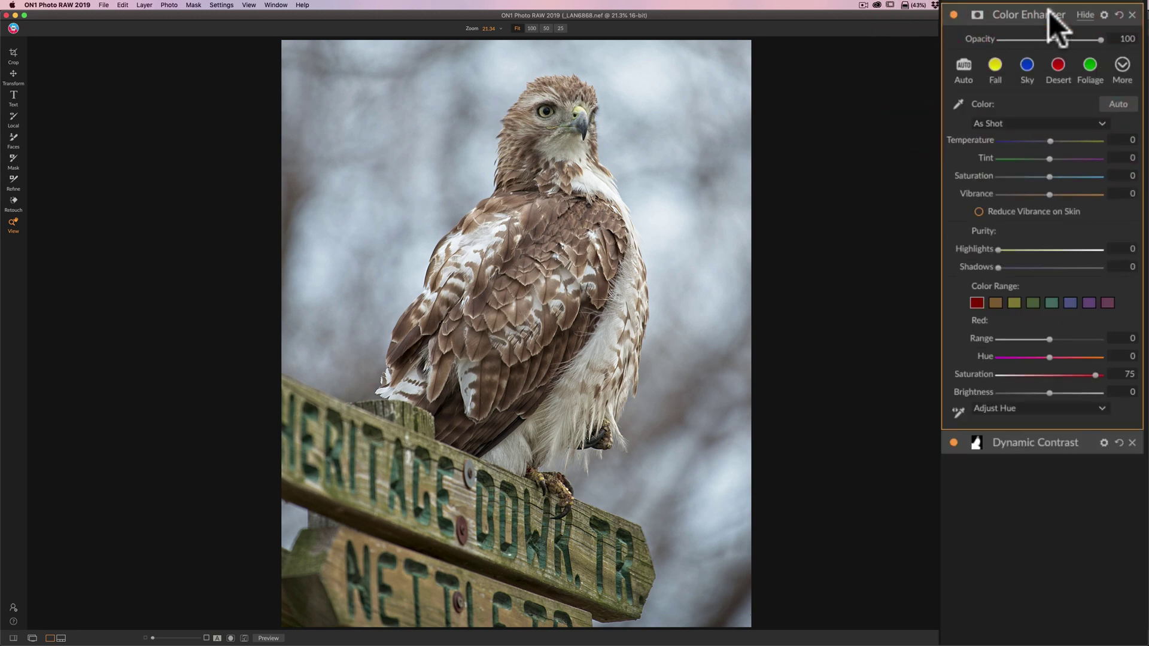
pyautogui.click(977, 14)
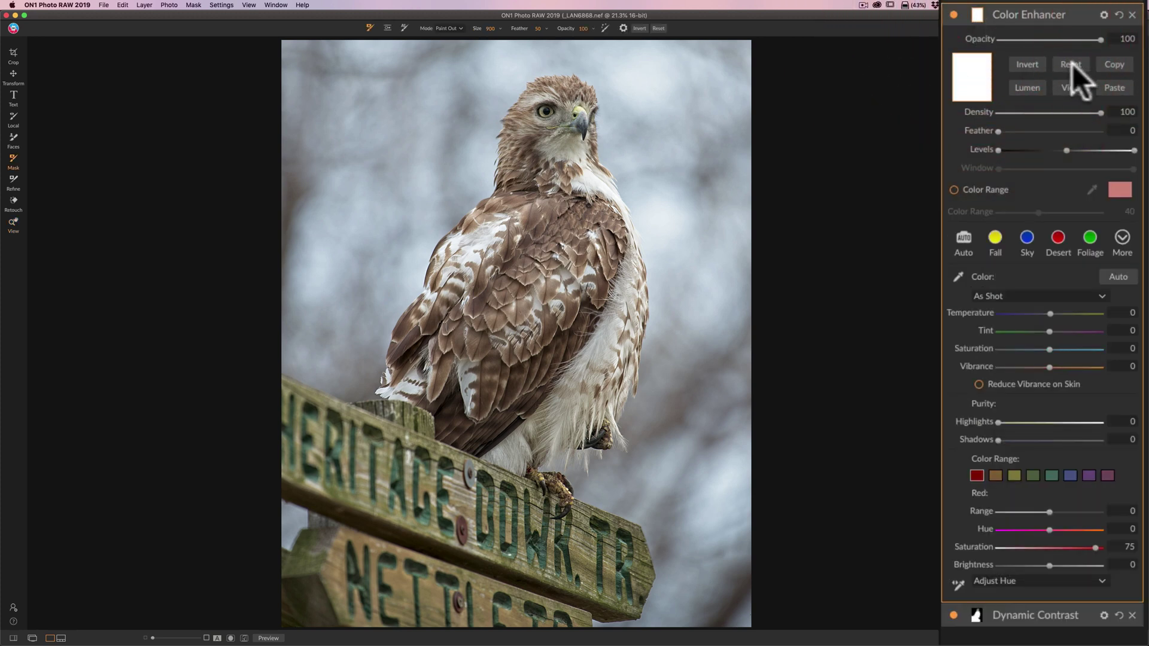
pyautogui.click(1110, 84)
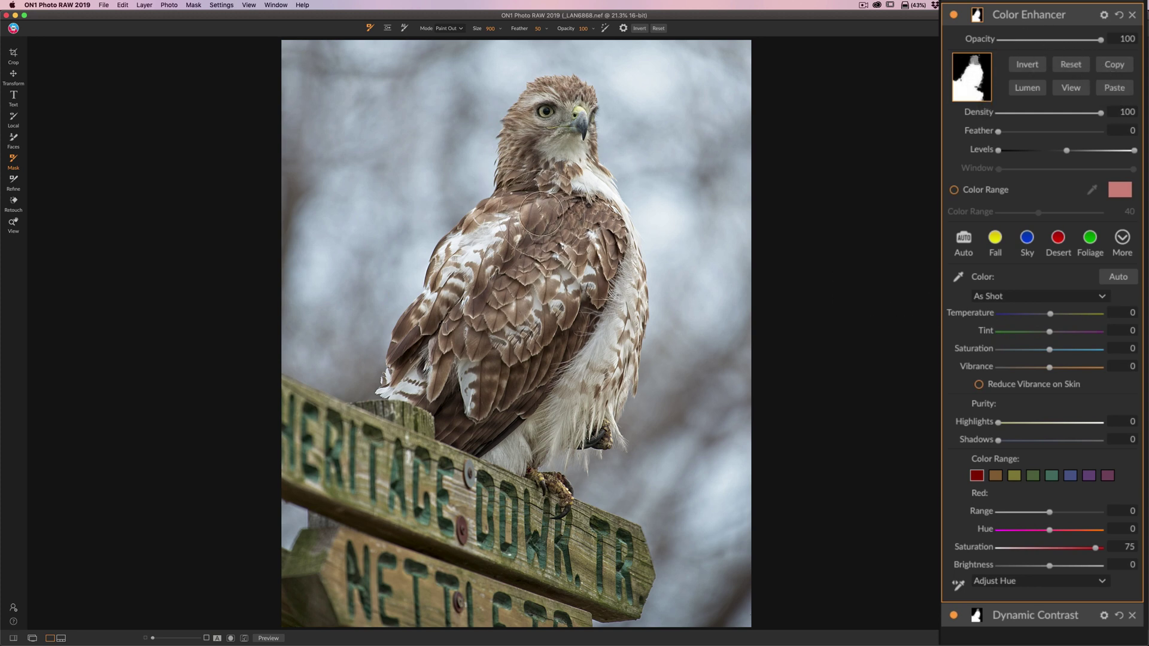
# Reset the Color Enhancer's Red saturation to 0 and raise its overall Saturation instead.
pyautogui.click(1058, 15)
pyautogui.click(1043, 15)
pyautogui.doubleClick(978, 546)
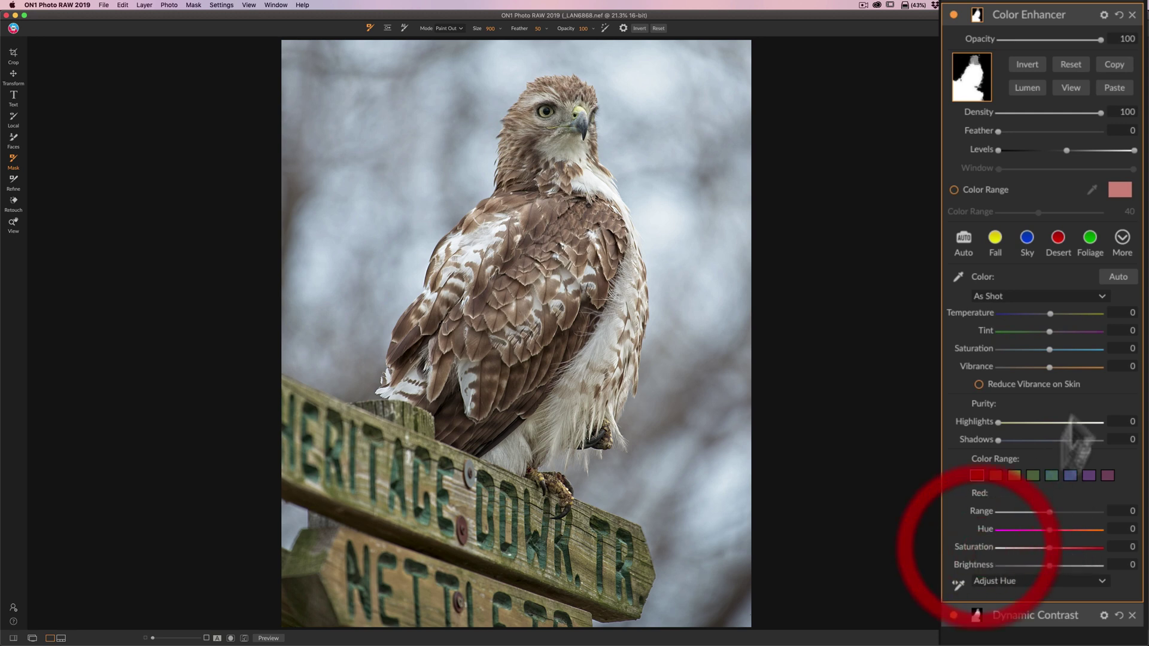
pyautogui.moveTo(1048, 347); pyautogui.dragTo(1072, 451)
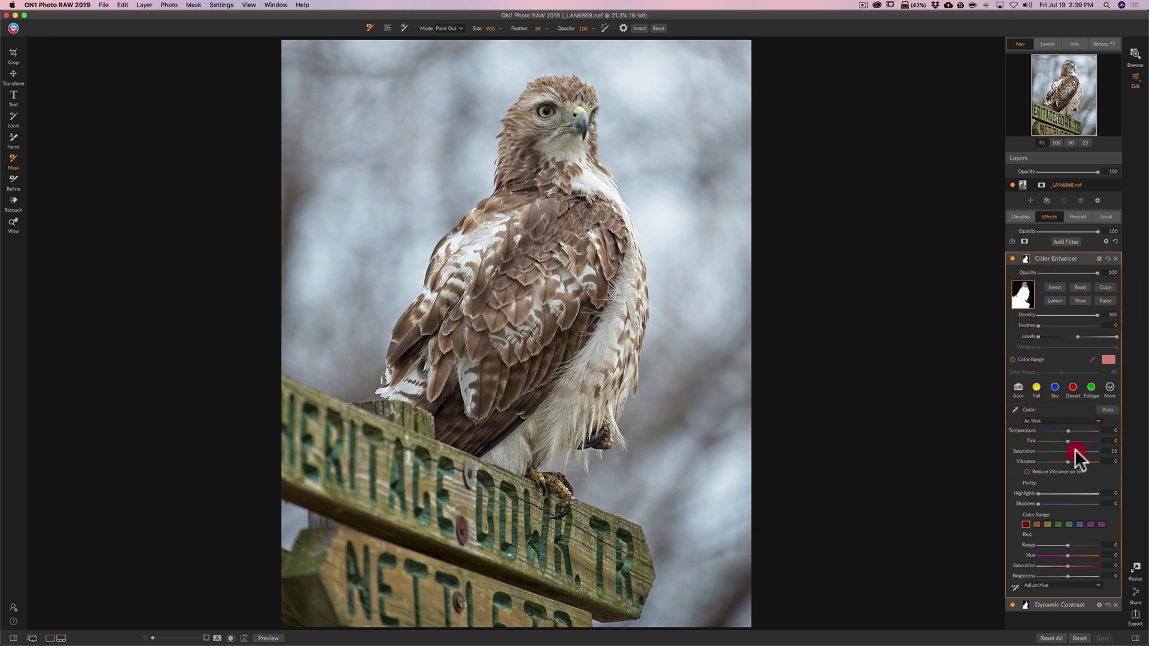
pyautogui.moveTo(1076, 450)
pyautogui.mouseDown()
pyautogui.moveTo(1111, 452)
pyautogui.moveTo(1081, 451)
pyautogui.mouseUp()
pyautogui.click(1077, 450)
# Add a Tone Enhancer filter with Exposure set to 0.65 and Clarity set to 31.
pyautogui.click(1074, 253)
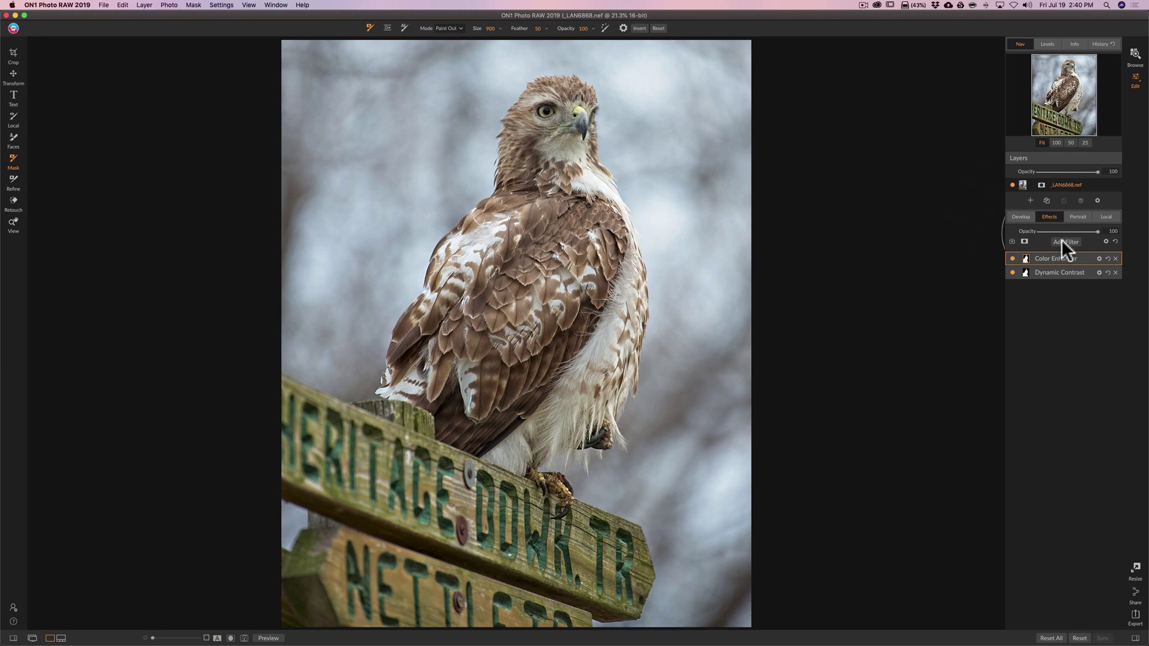
pyautogui.click(1062, 240)
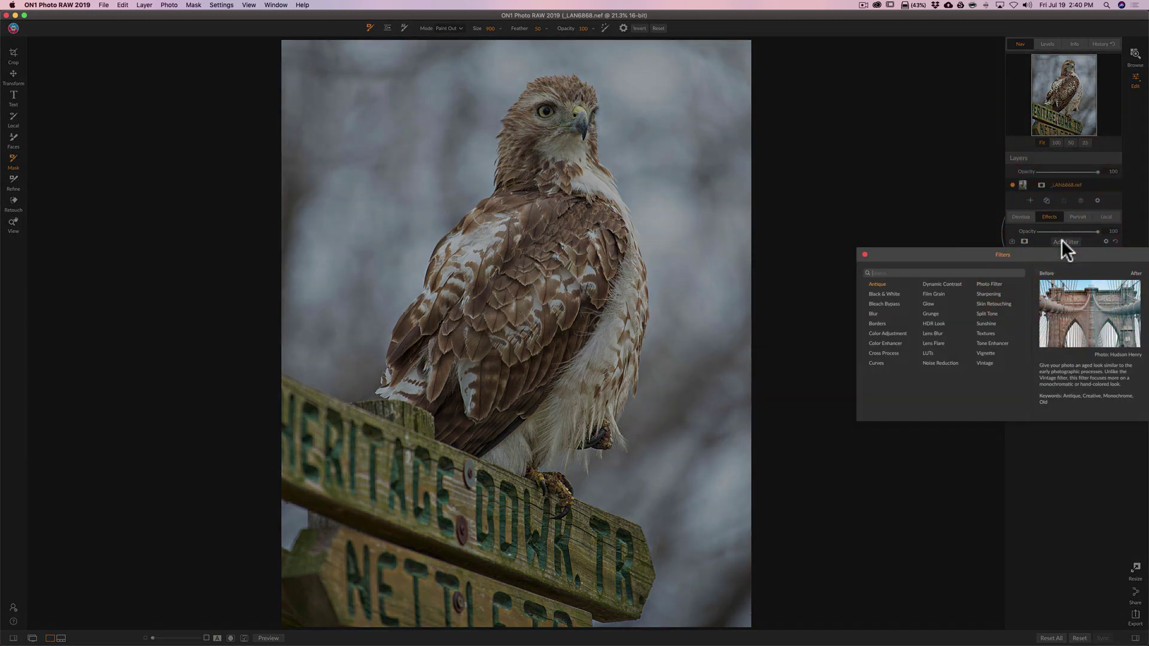
pyautogui.click(991, 342)
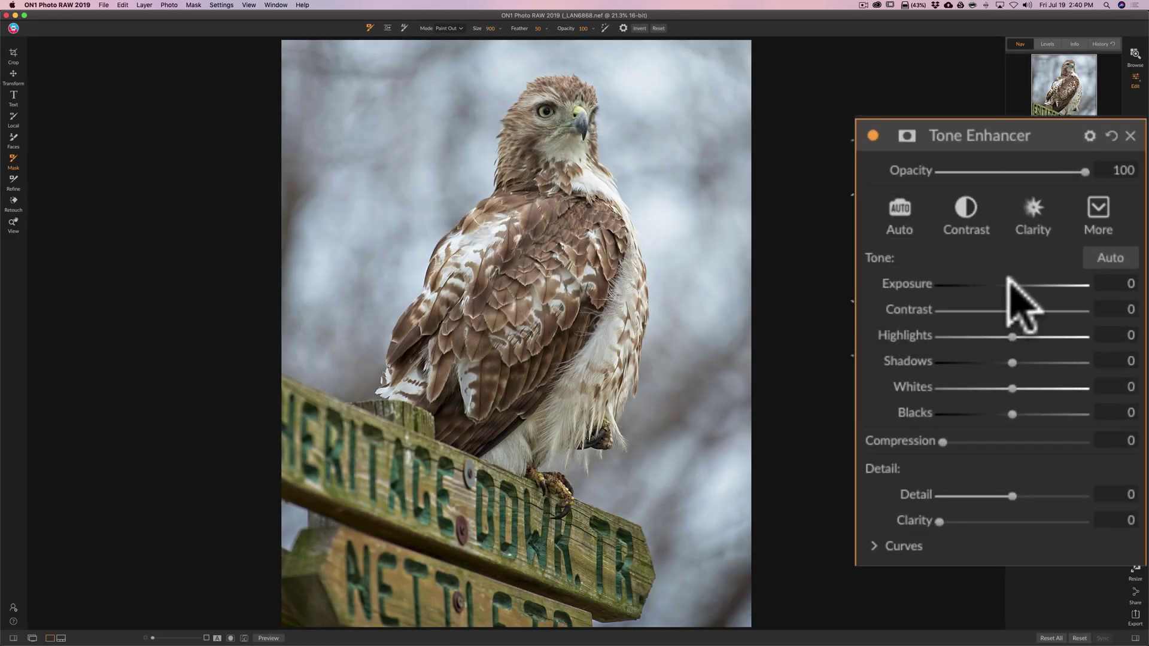
pyautogui.moveTo(1013, 283); pyautogui.dragTo(1021, 282)
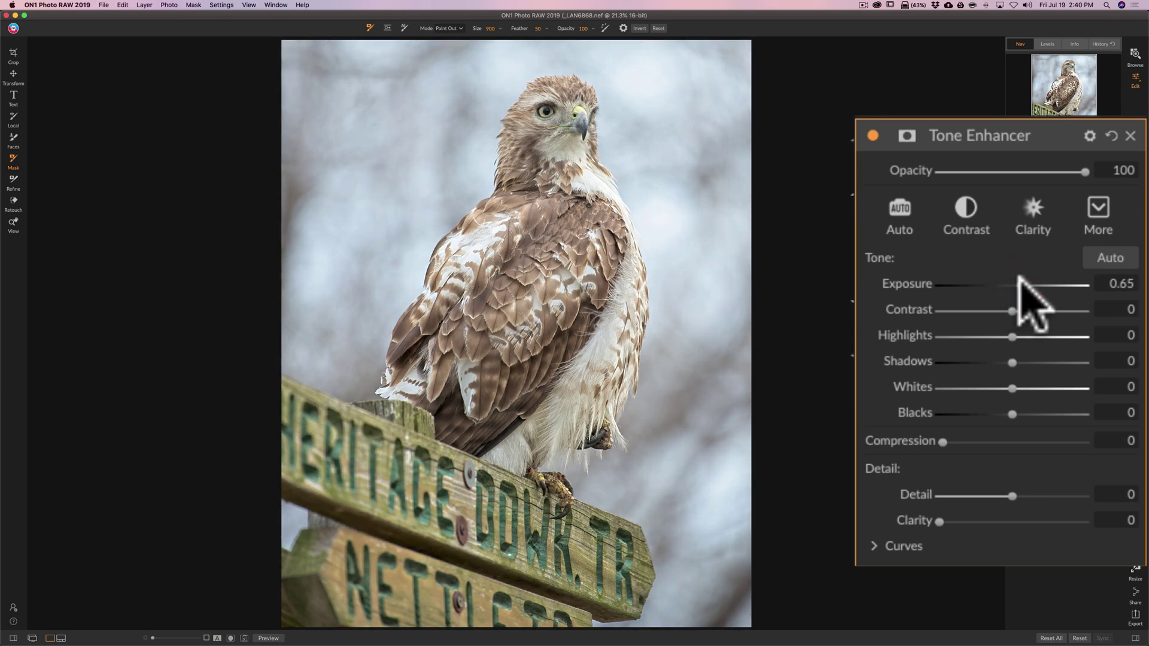
pyautogui.click(1020, 281)
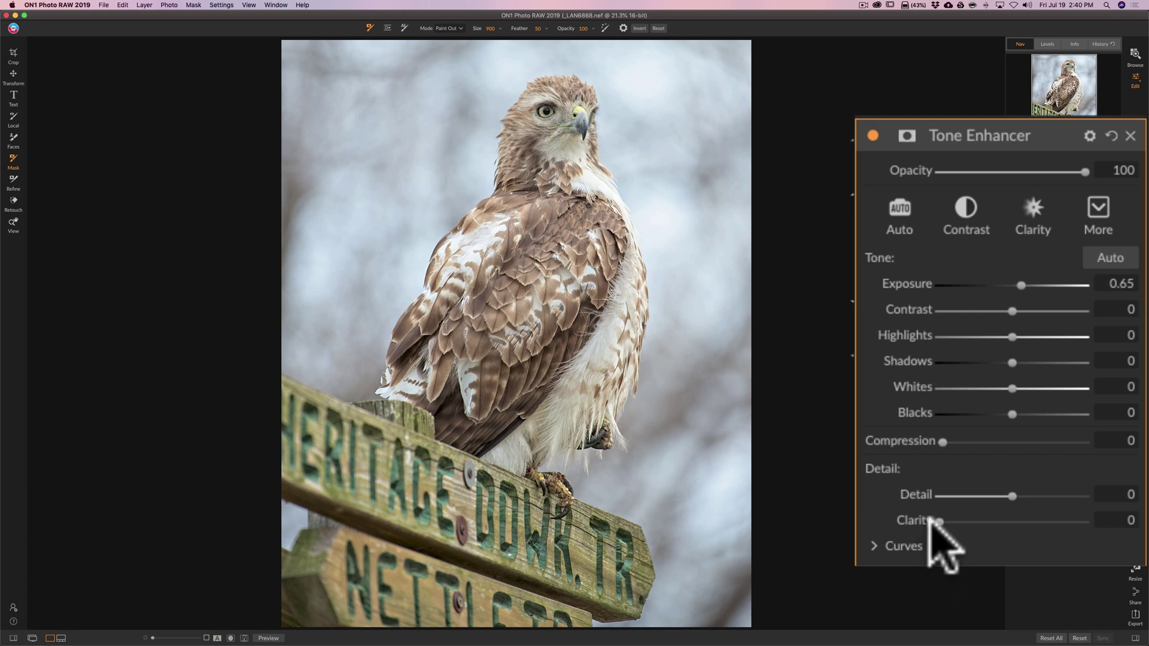
pyautogui.moveTo(937, 518); pyautogui.dragTo(982, 521)
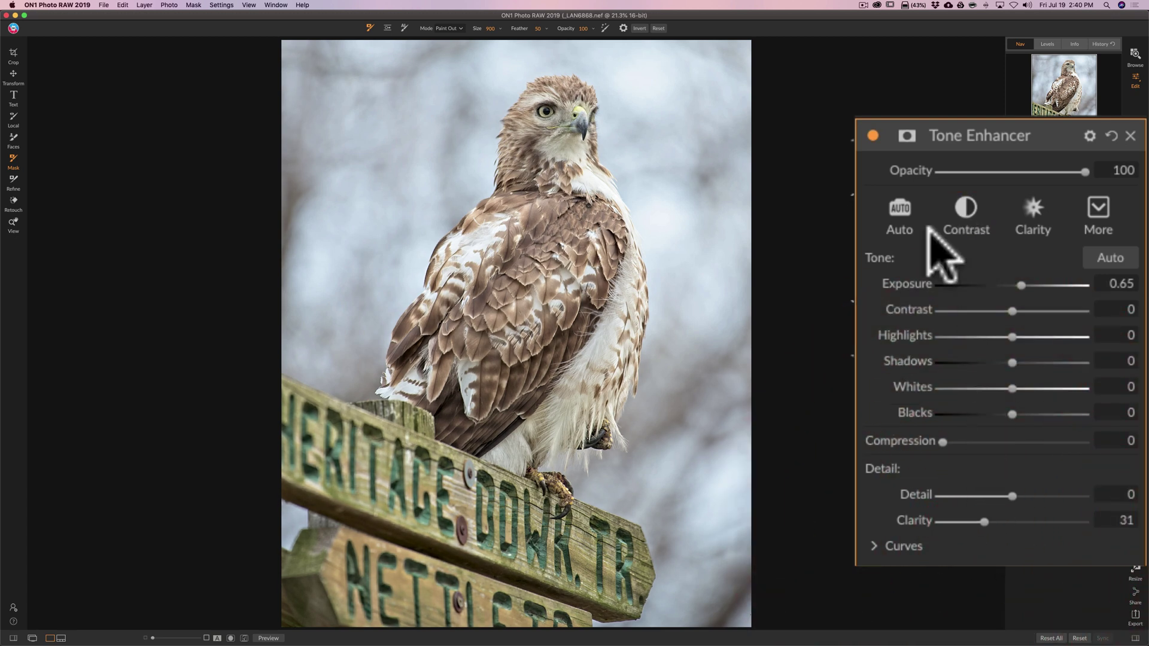
# Invert the Tone Enhancer's mask and paint the effect in over the hawk's eye with a size 125 brush in Paint In mode.
pyautogui.click(907, 136)
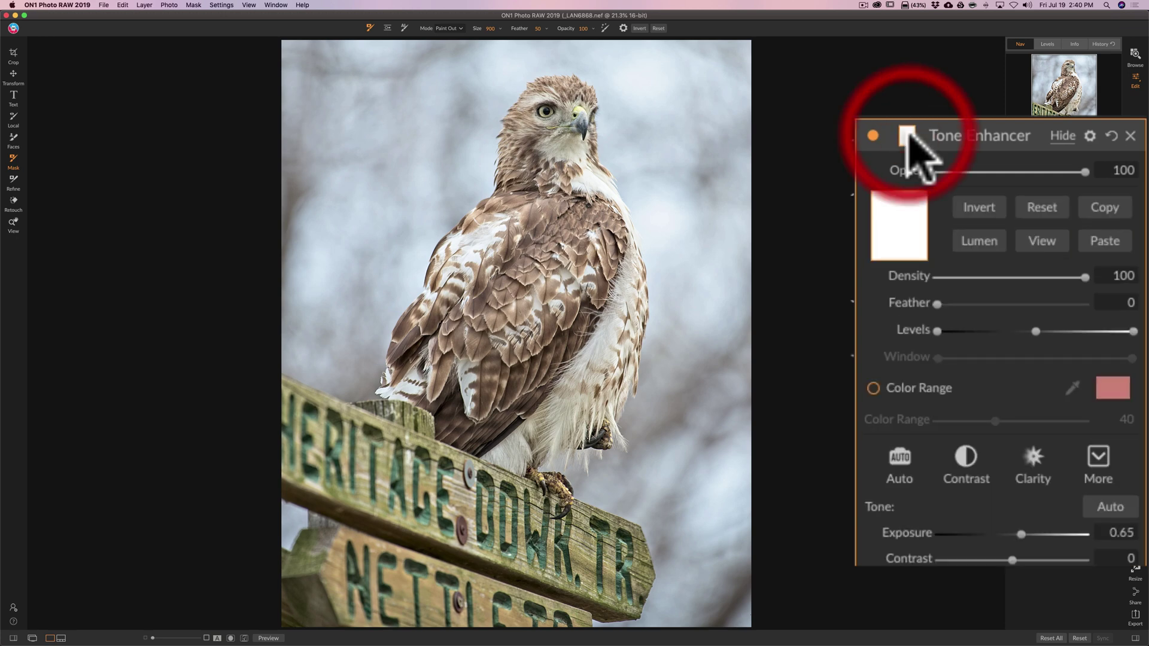
pyautogui.click(985, 207)
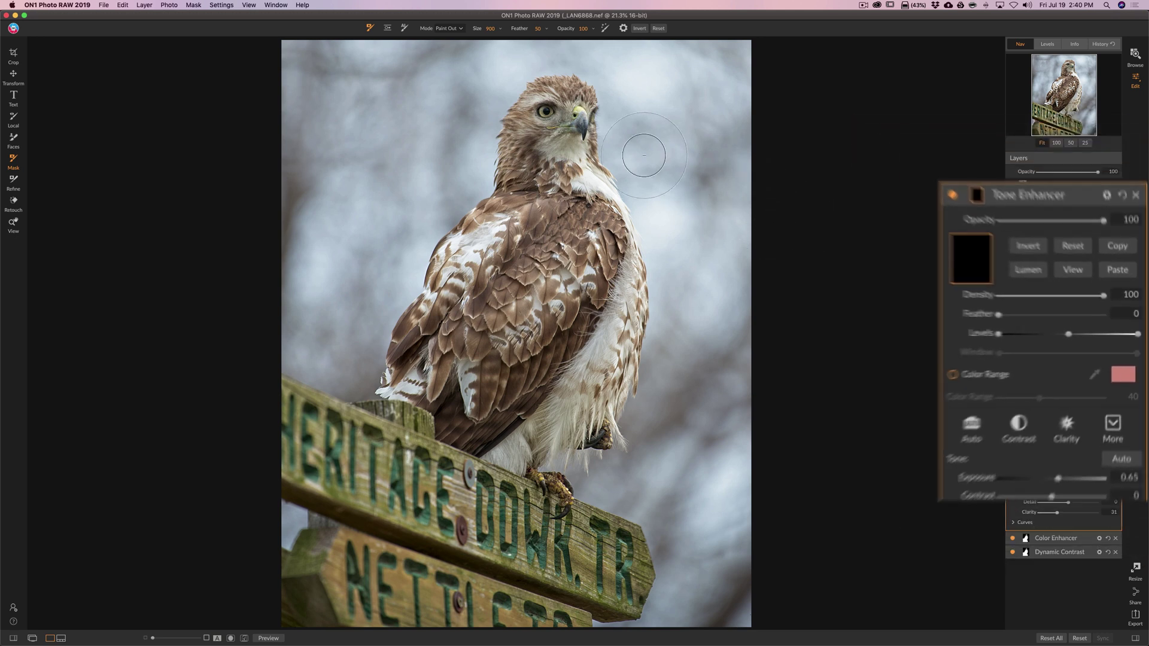
pyautogui.press('[')
pyautogui.press('[')
pyautogui.press('[')
pyautogui.press('[')
pyautogui.press('[')
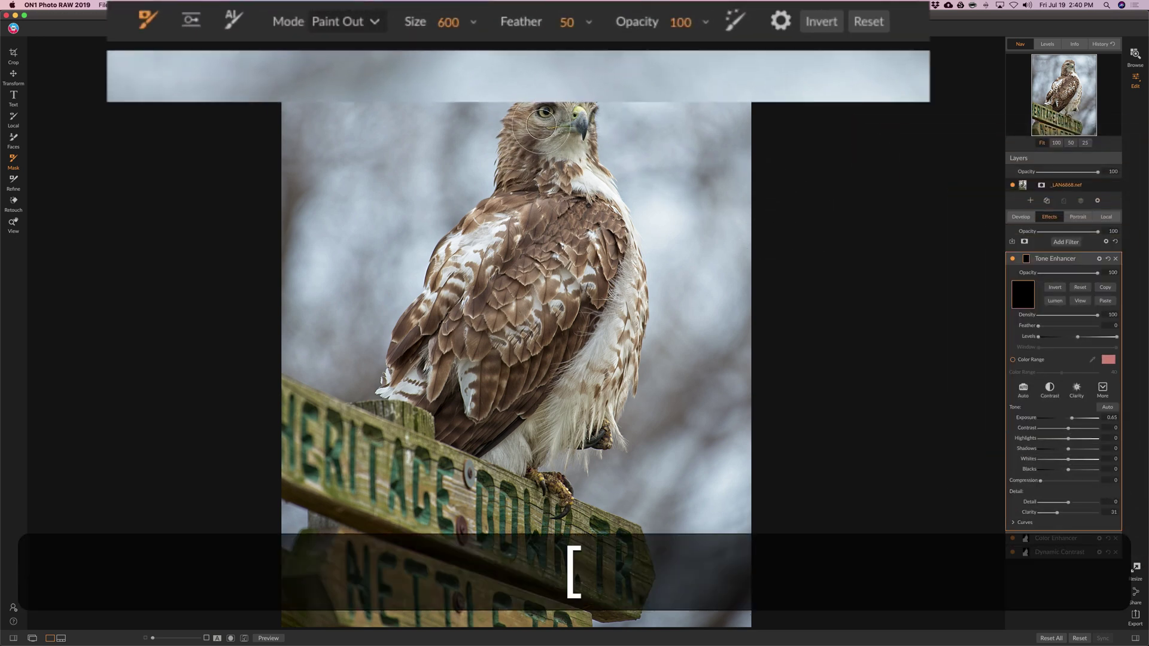
pyautogui.press('[')
pyautogui.press('[')
pyautogui.press('[')
pyautogui.click(359, 24)
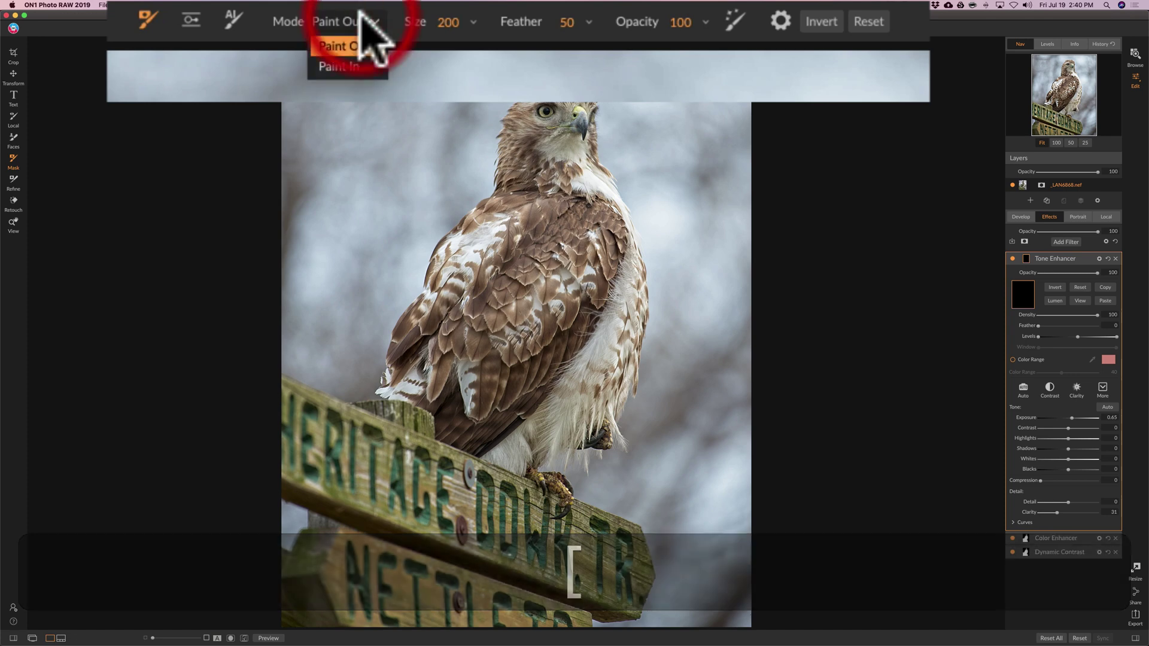
pyautogui.click(359, 66)
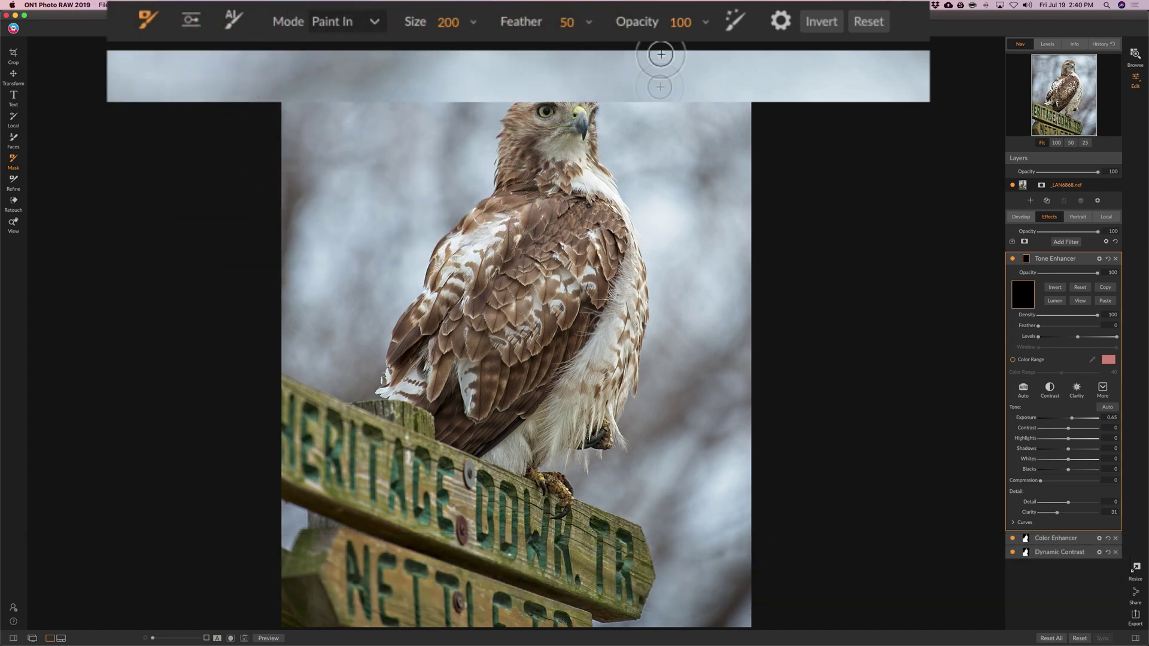
pyautogui.press('[')
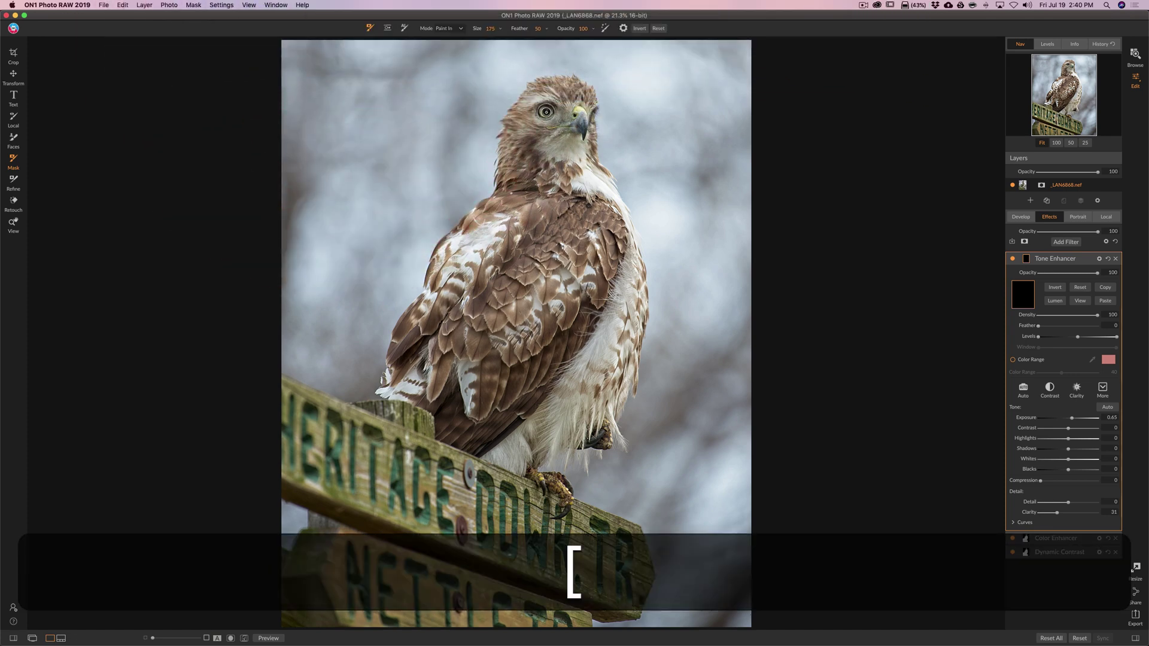
pyautogui.press('[')
pyautogui.click(545, 112)
pyautogui.moveTo(548, 111); pyautogui.dragTo(547, 110)
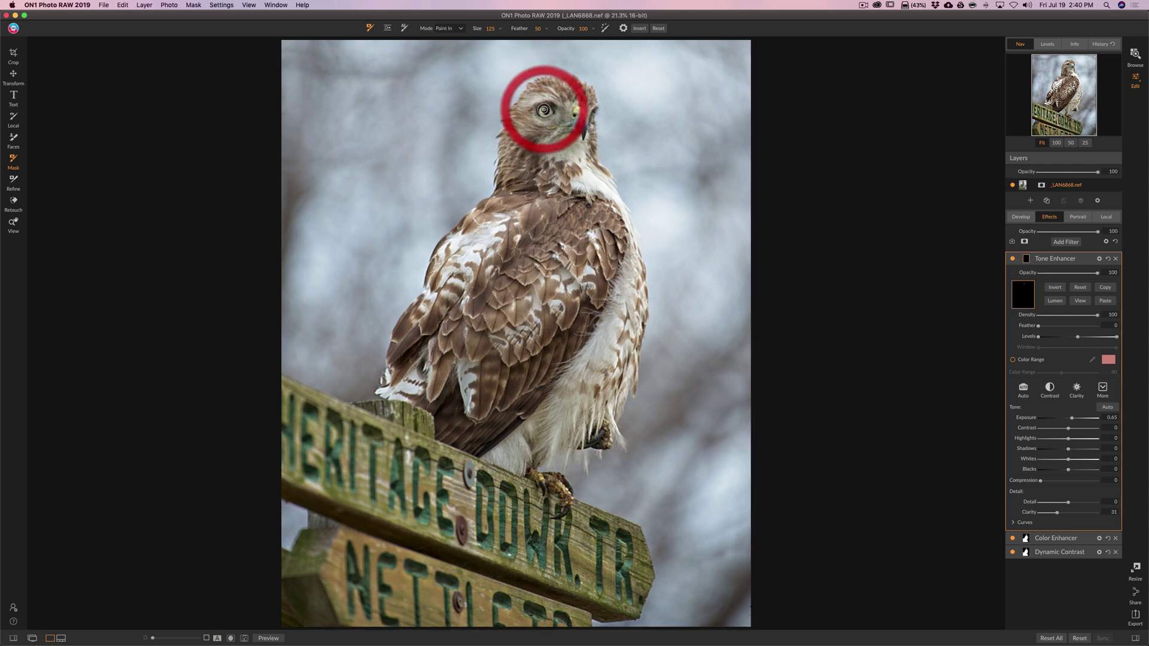
# Compare the hawk's eye with the Tone Enhancer off and on, and inspect the neck and chest feathers at 100% zoom.
pyautogui.click(1011, 259)
pyautogui.click(1013, 260)
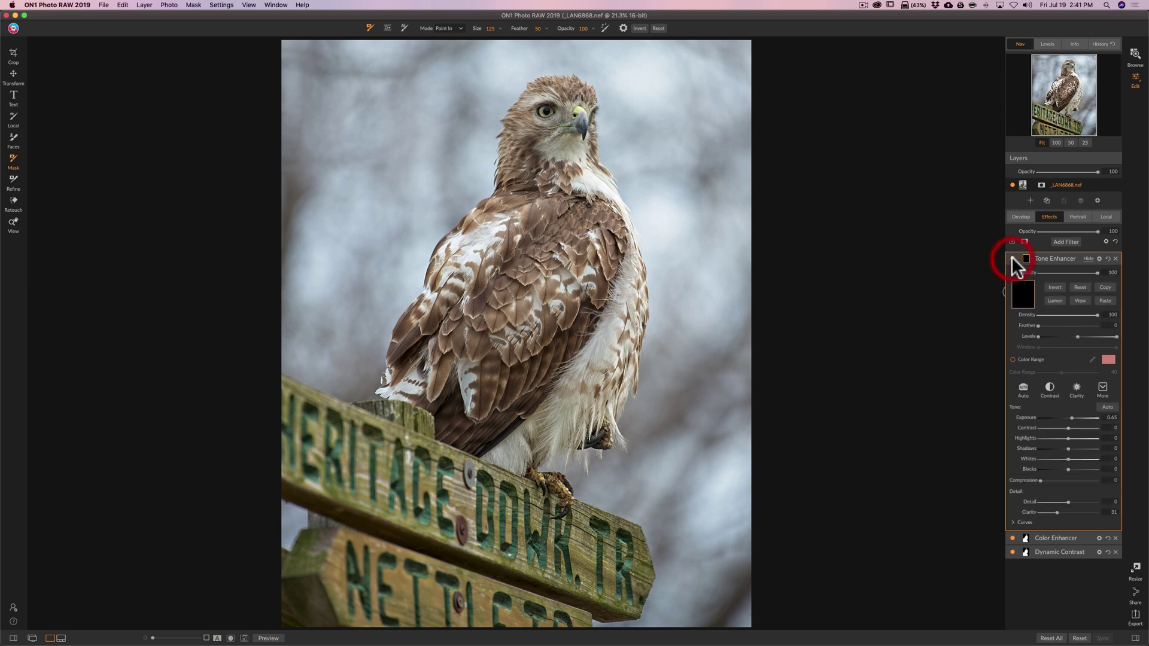
pyautogui.click(1012, 260)
pyautogui.click(1013, 259)
pyautogui.click(1070, 257)
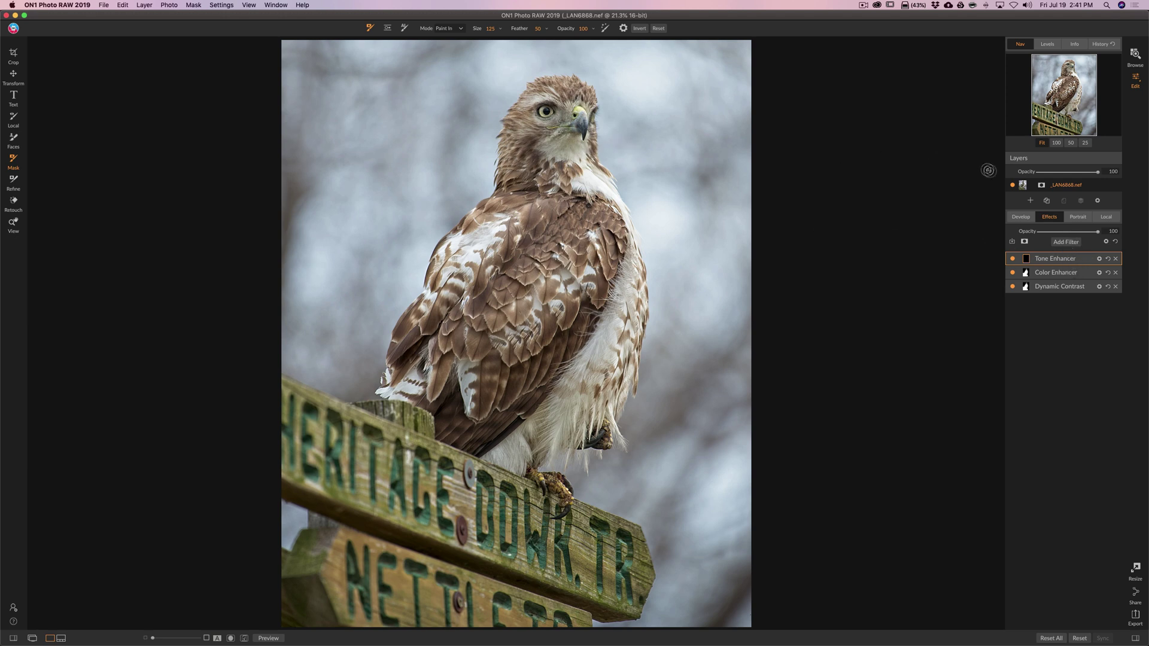
pyautogui.click(14, 226)
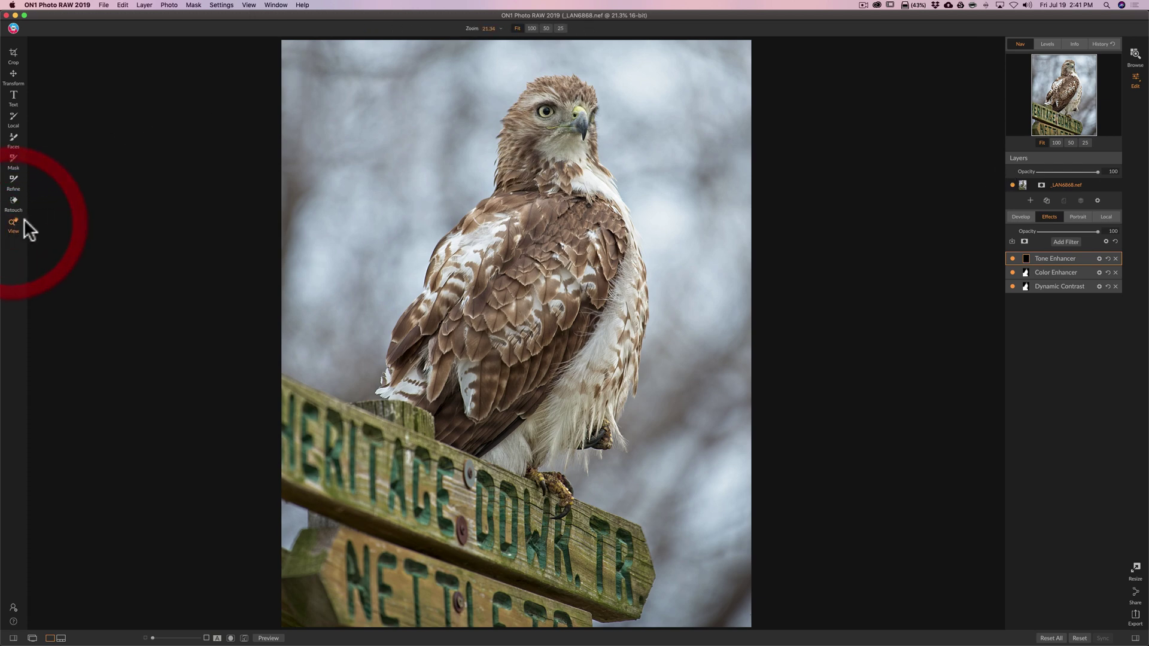
pyautogui.click(622, 165)
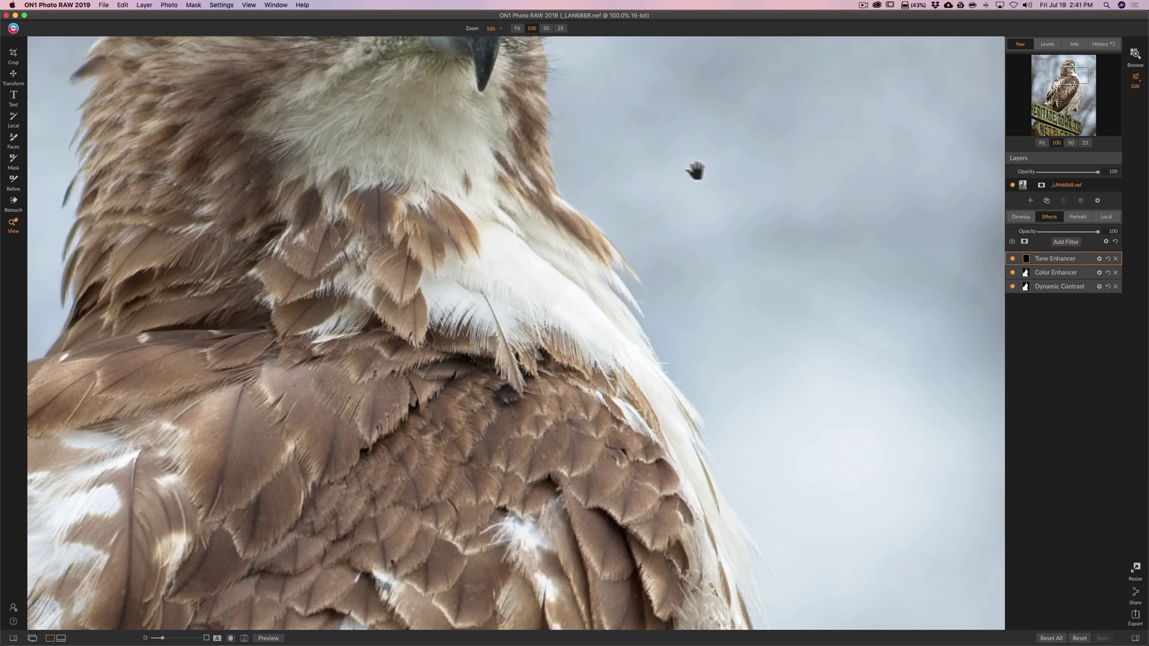
pyautogui.click(655, 166)
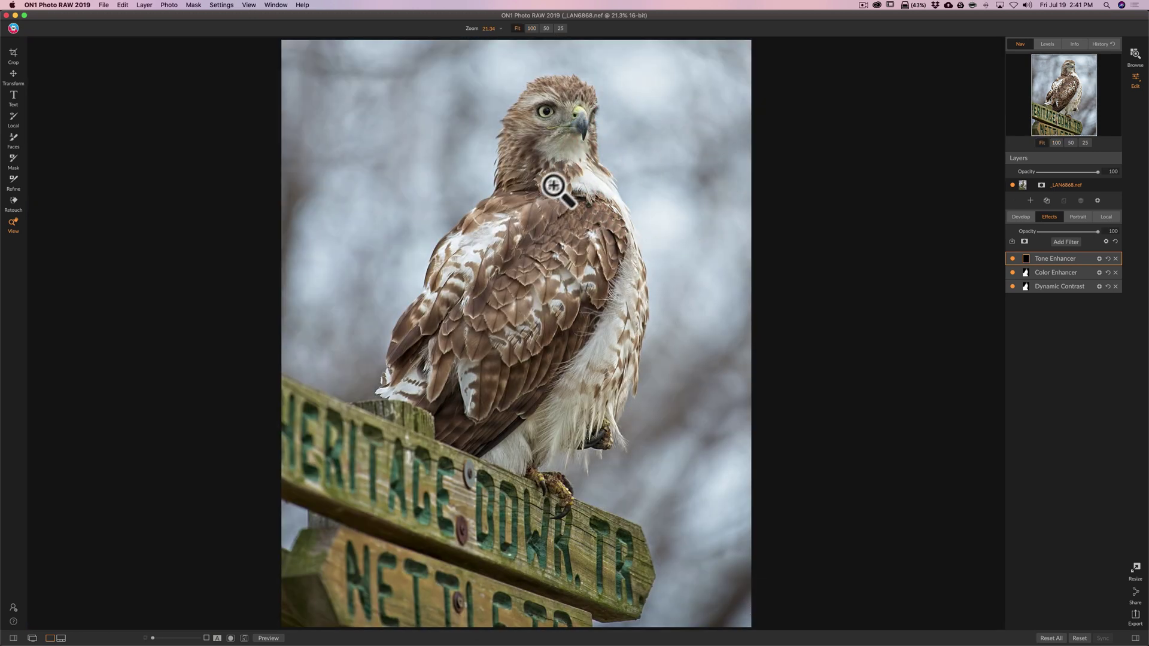
pyautogui.click(1063, 240)
pyautogui.click(982, 363)
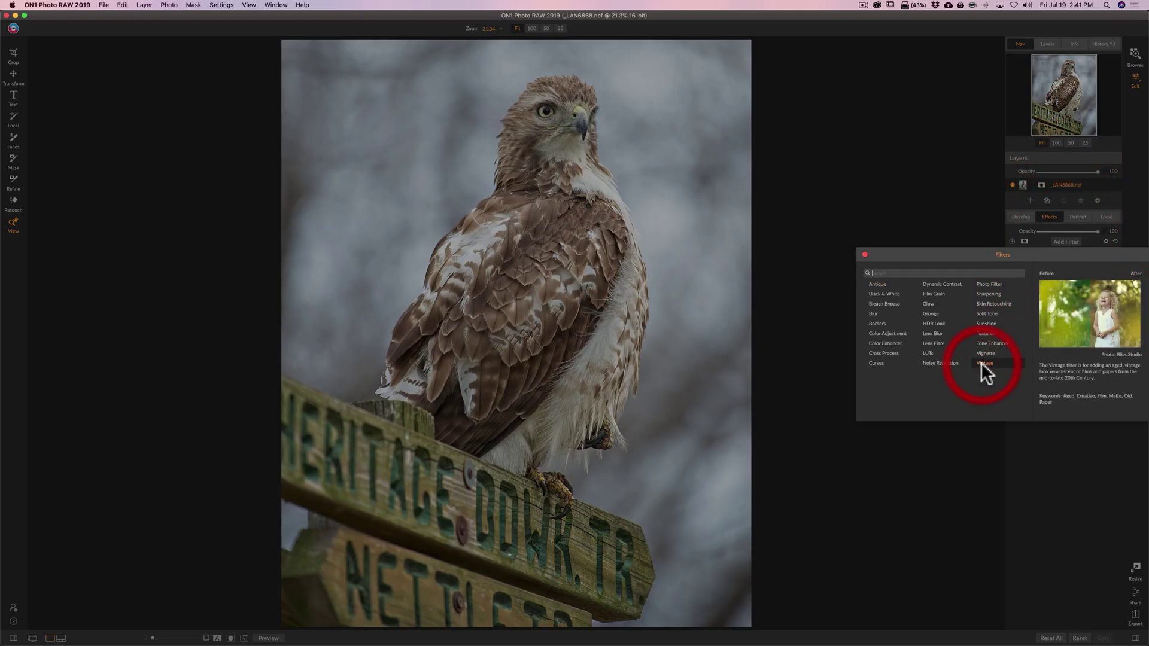
pyautogui.click(1115, 259)
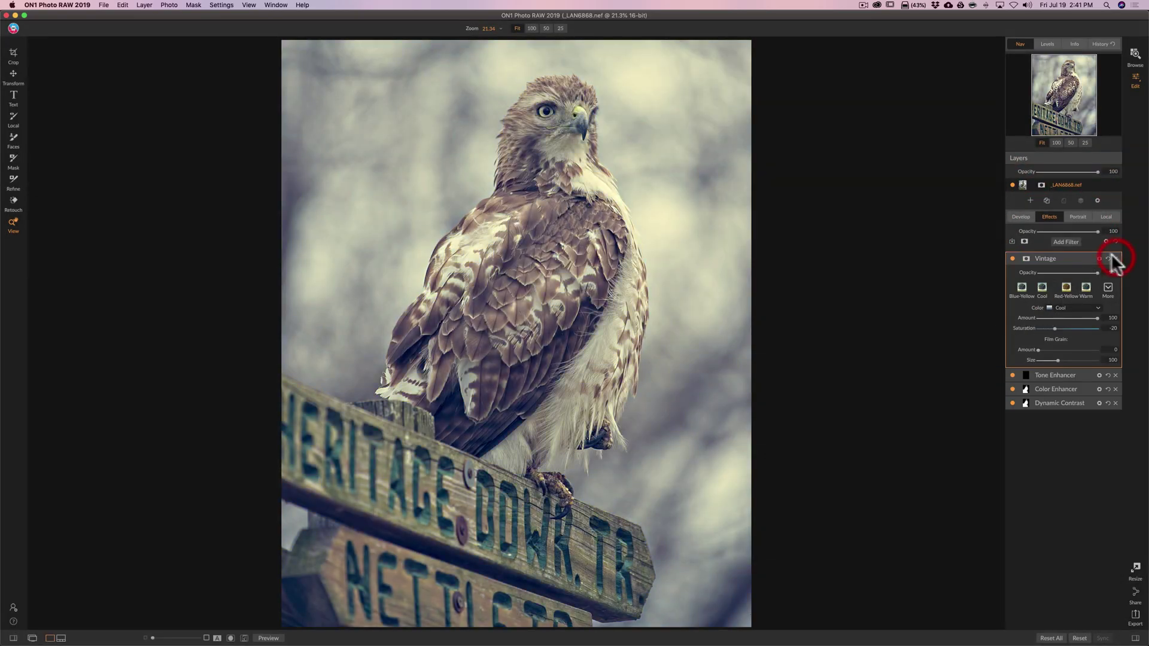
# Add a Vignette filter and set its Brightness to -28.
pyautogui.click(1065, 241)
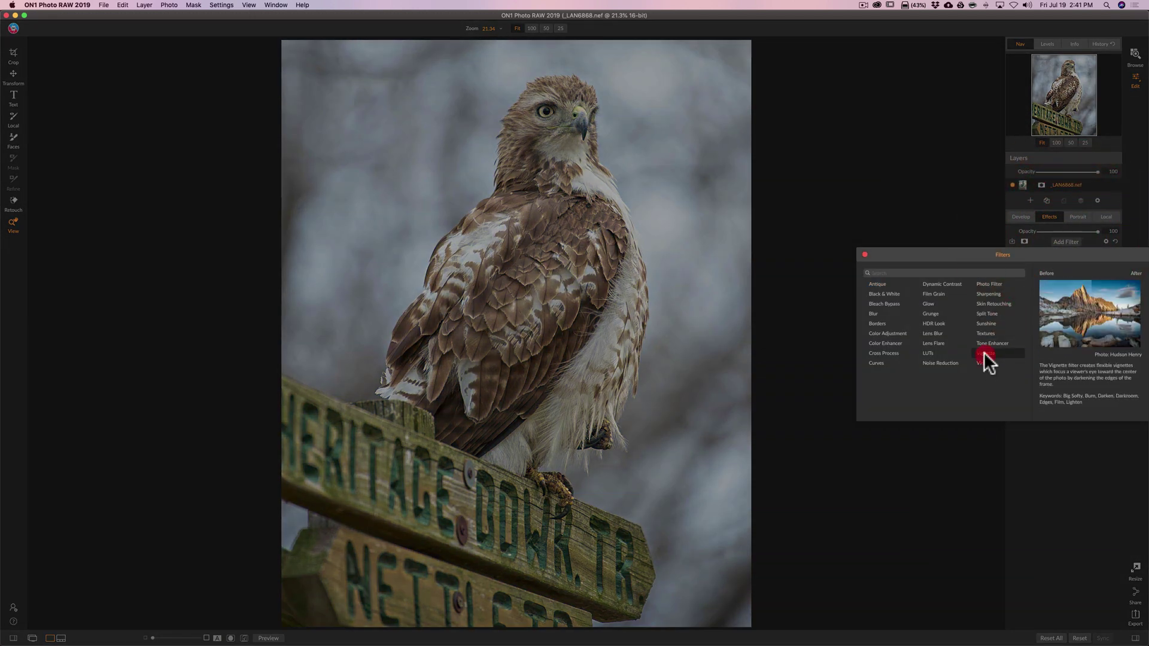
pyautogui.click(985, 353)
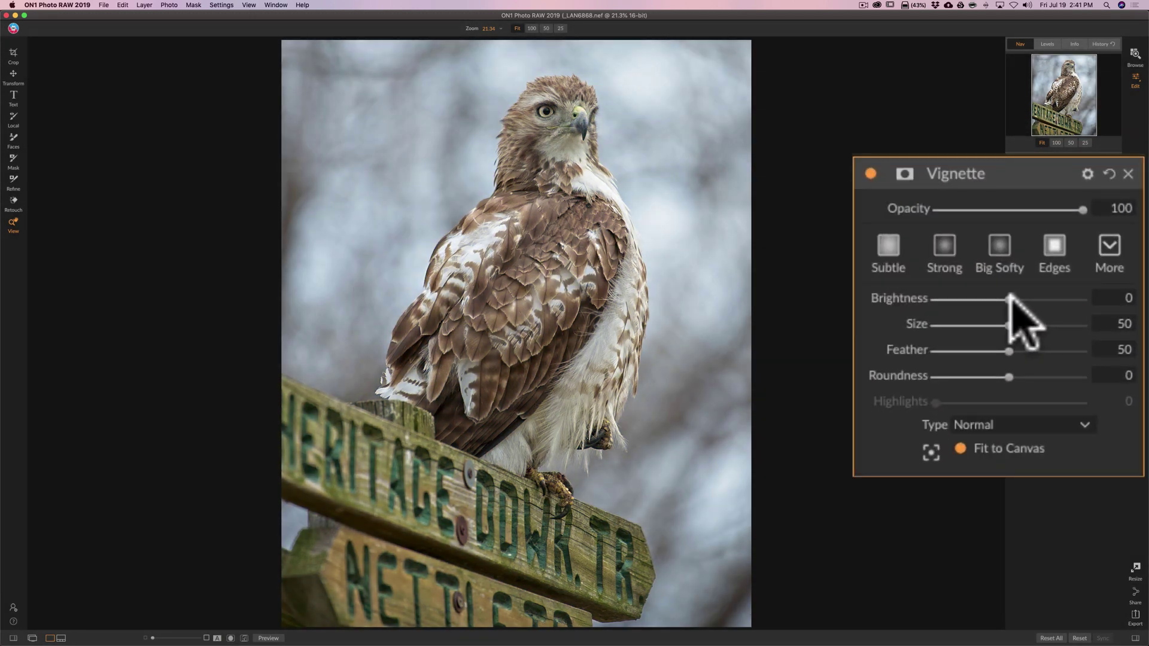
pyautogui.moveTo(1010, 299); pyautogui.dragTo(988, 299)
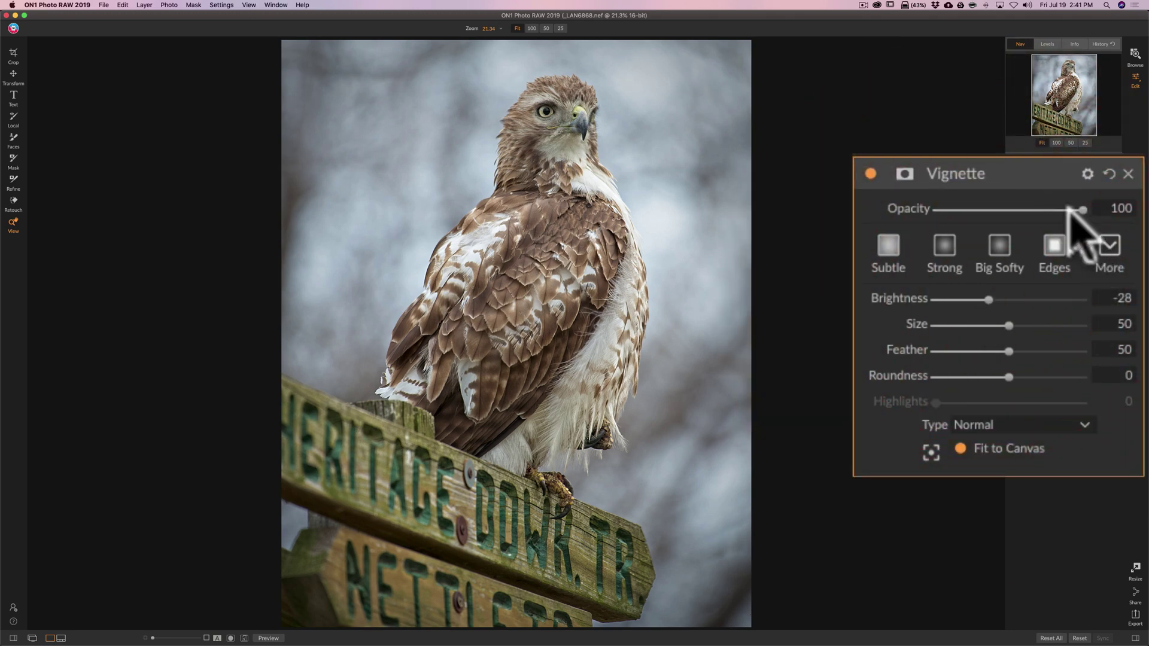
pyautogui.click(1040, 172)
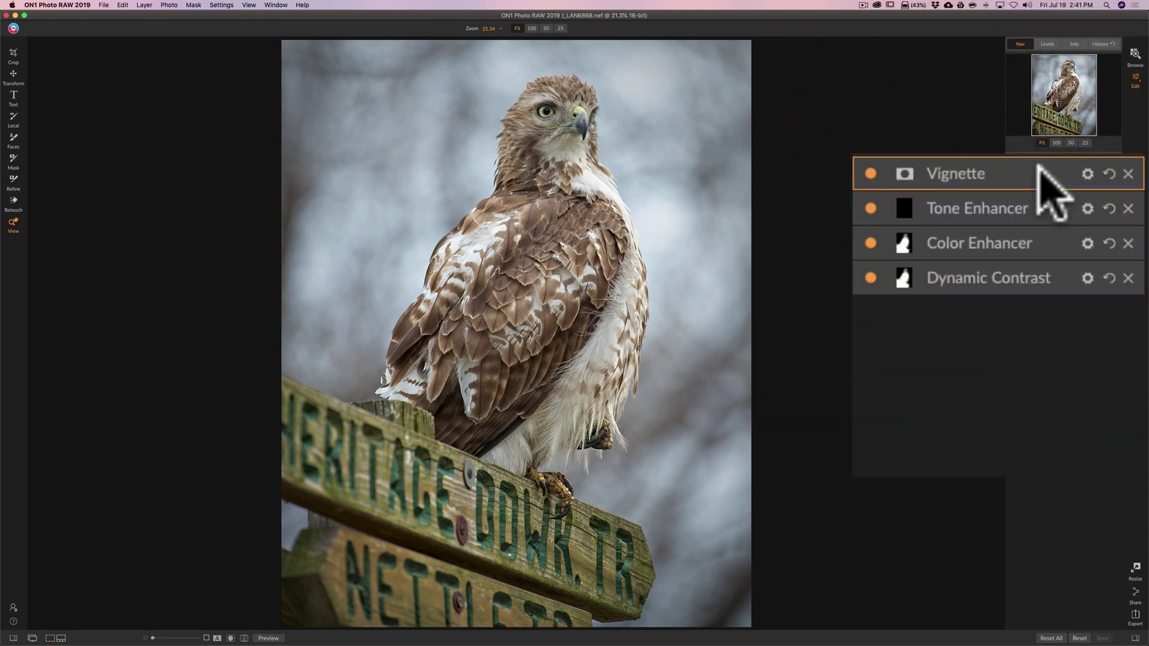
# Compare the edited hawk photo with the original by switching the effects preview off and on.
pyautogui.press('\\')
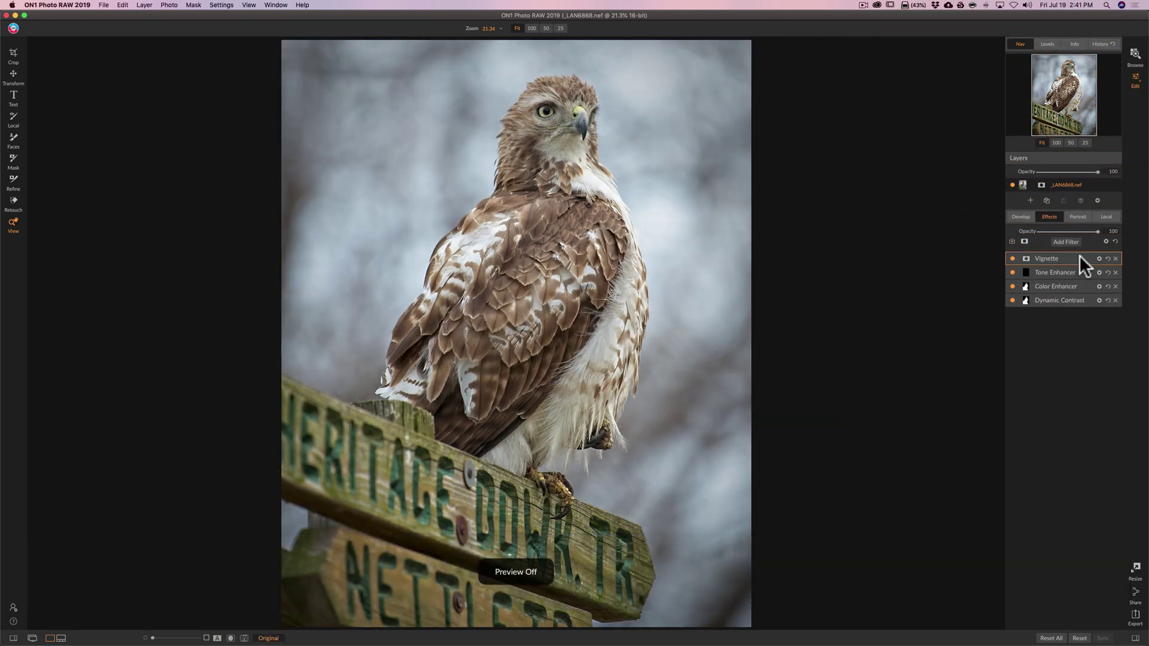
pyautogui.press('\\')
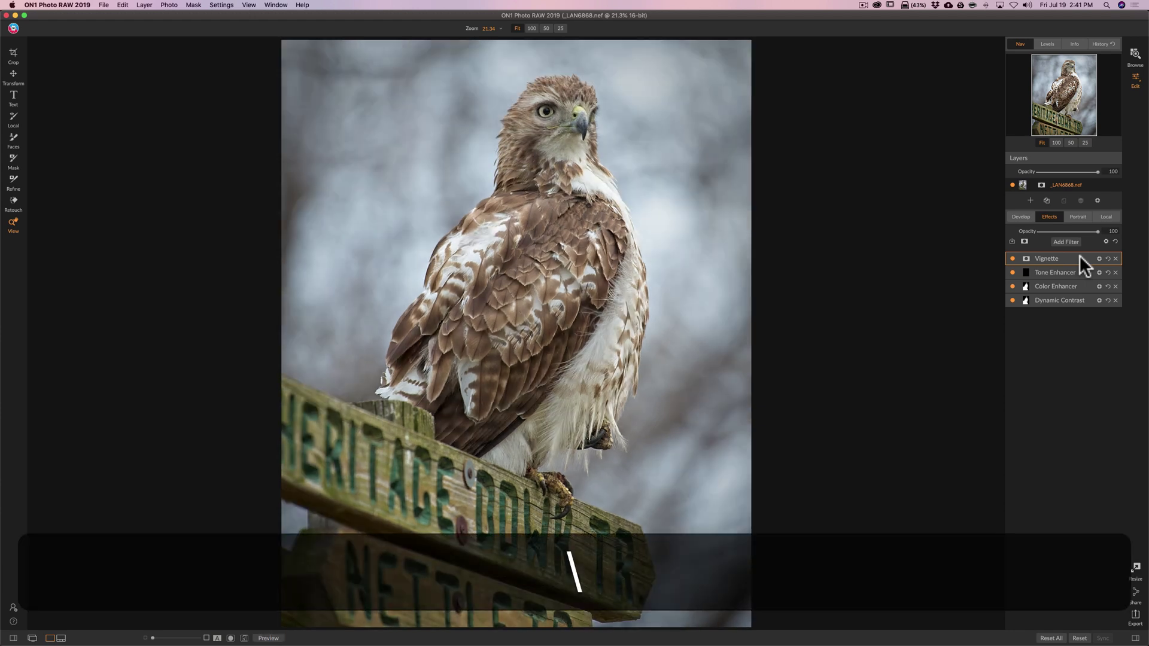
pyautogui.press('\\')
pyautogui.press('\\')
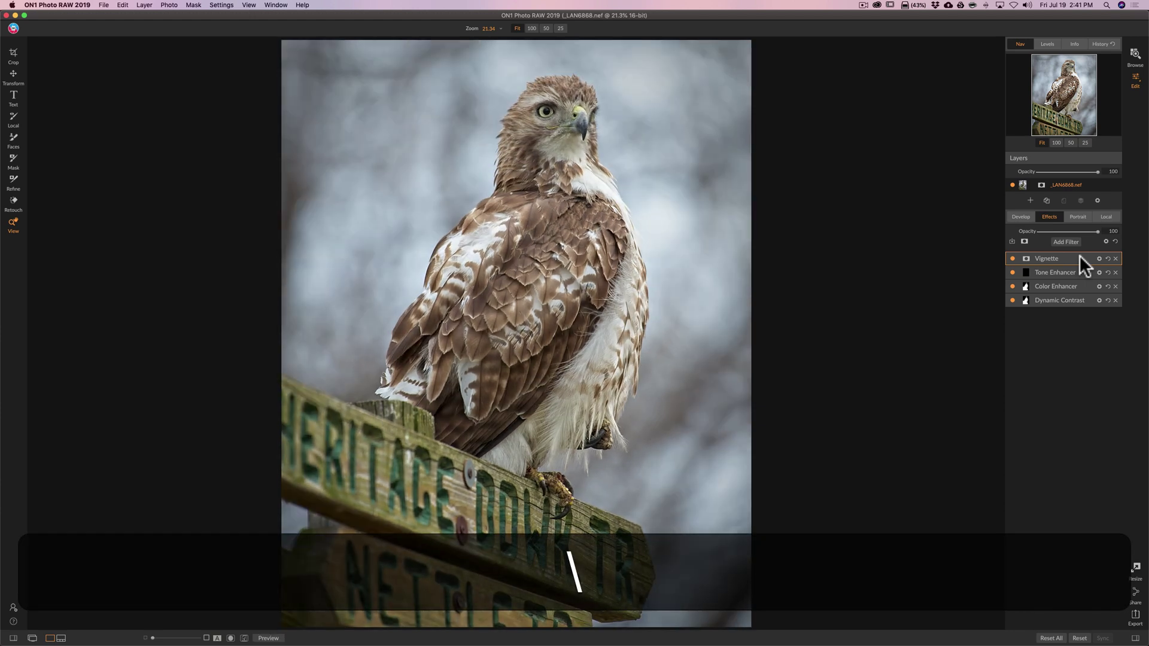